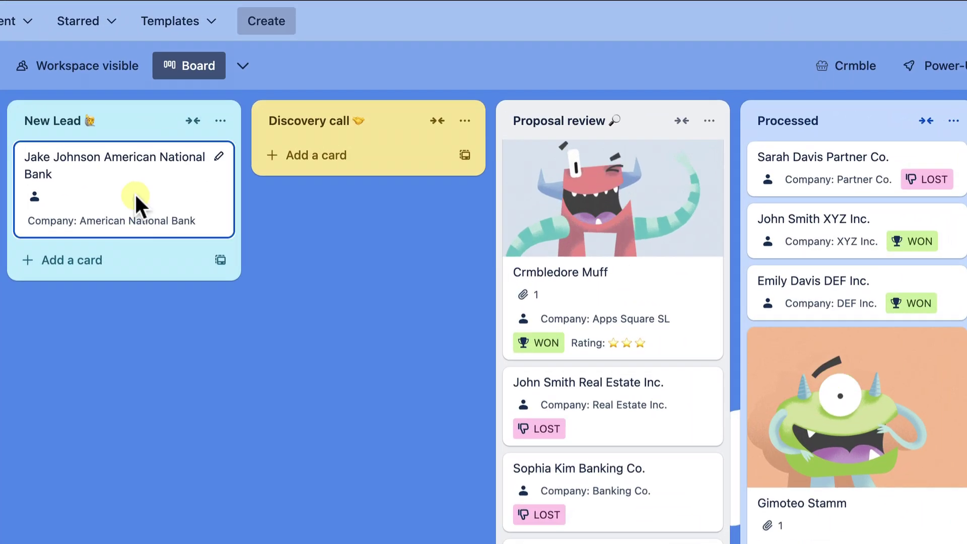
# Step: Drag the American National Bank card from New Lead into the Discovery call list
pyautogui.moveTo(134, 193); pyautogui.dragTo(352, 176)
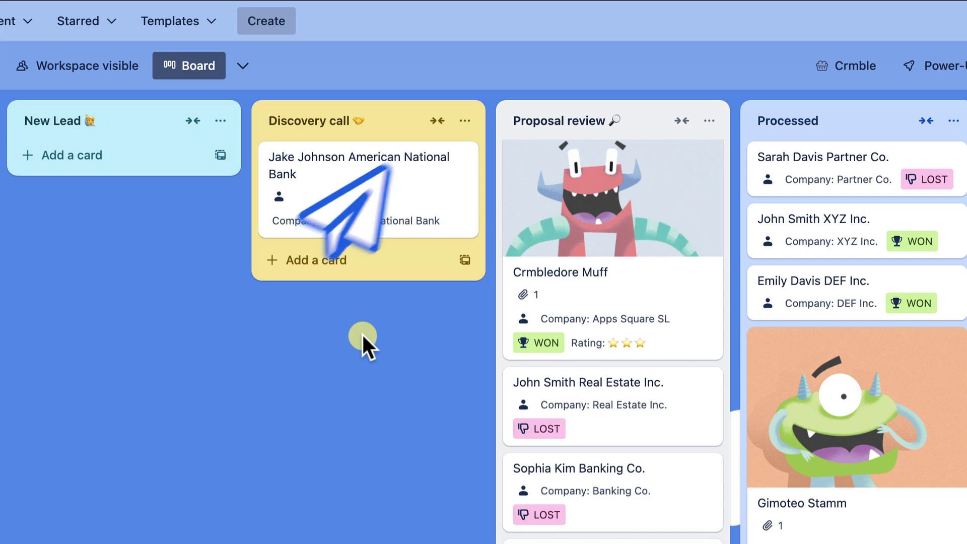
# Step: Sign up for a free Make account on make.com using Google sign-in
pyautogui.press('super+t')
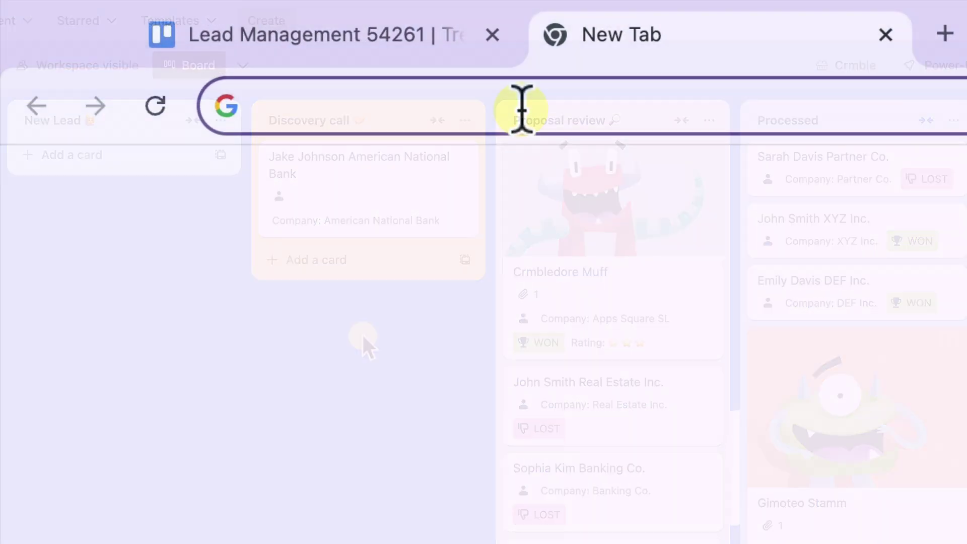
pyautogui.write('make.com')
pyautogui.press('Return')
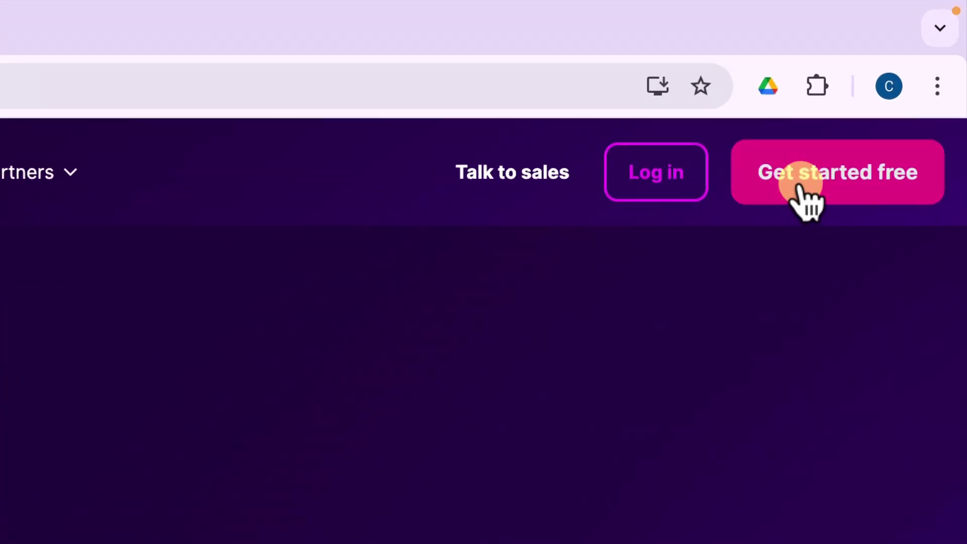
pyautogui.click(908, 79)
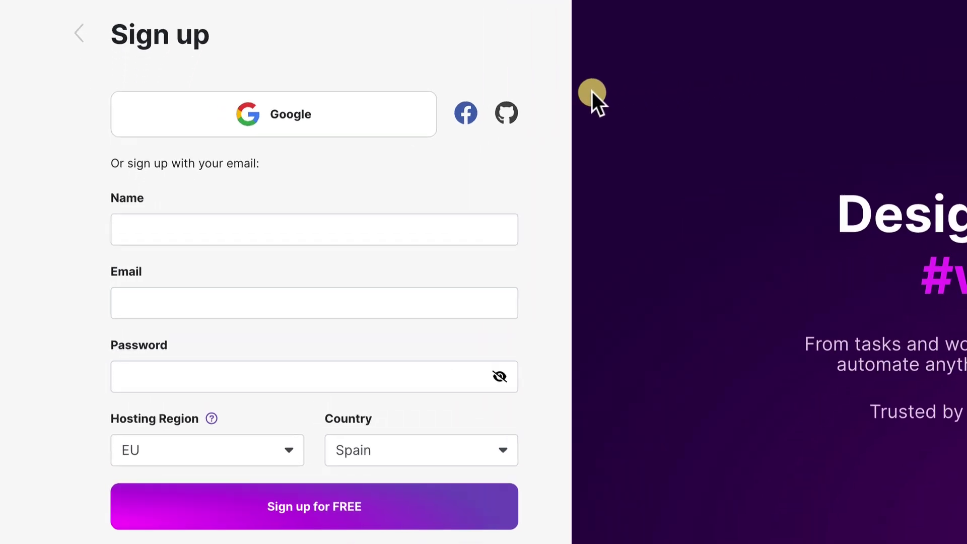
pyautogui.click(319, 121)
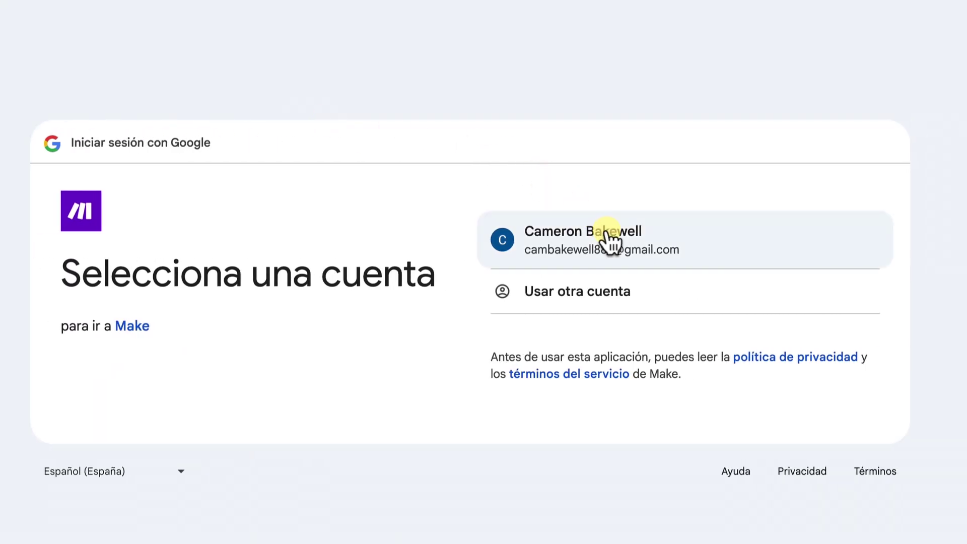
pyautogui.click(609, 241)
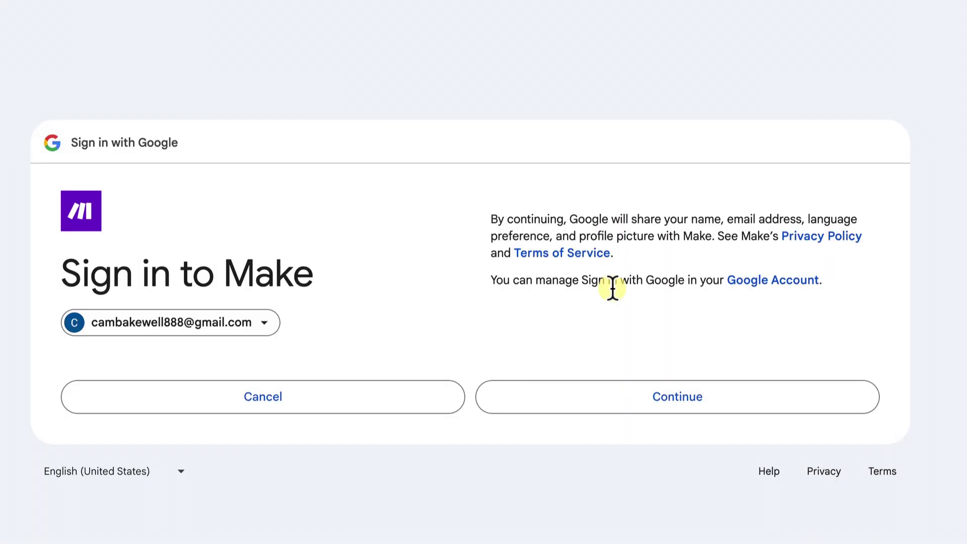
pyautogui.click(635, 401)
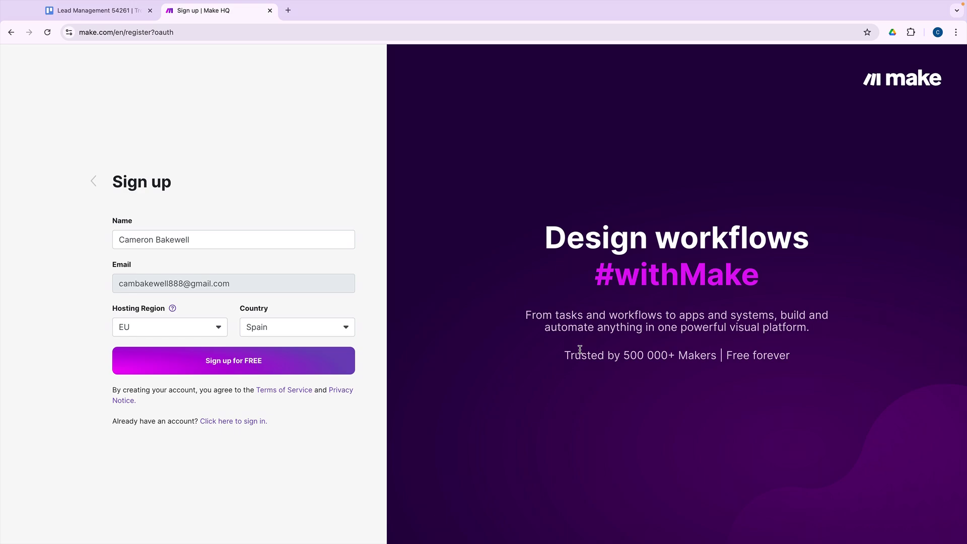
pyautogui.click(234, 364)
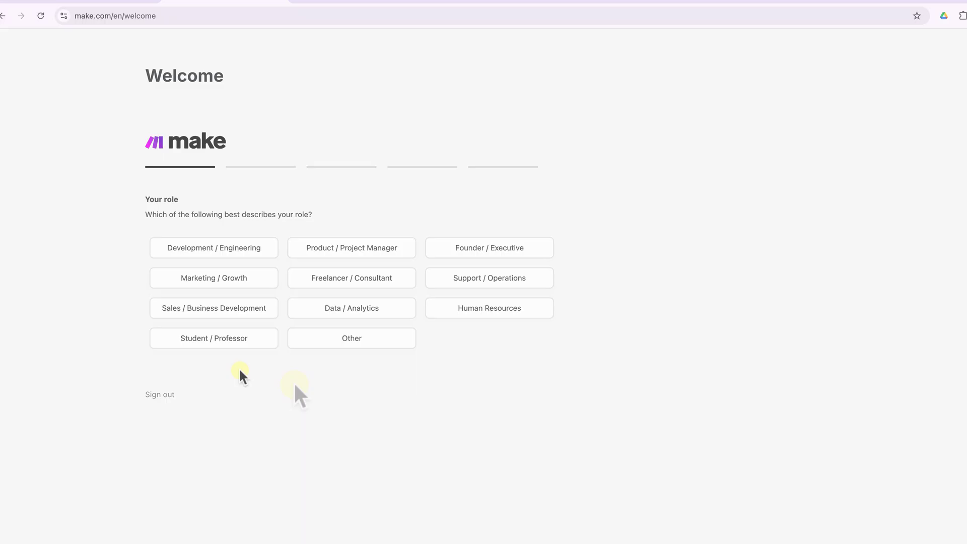
# Step: Answer the onboarding questions to reach the organization dashboard
pyautogui.click(348, 344)
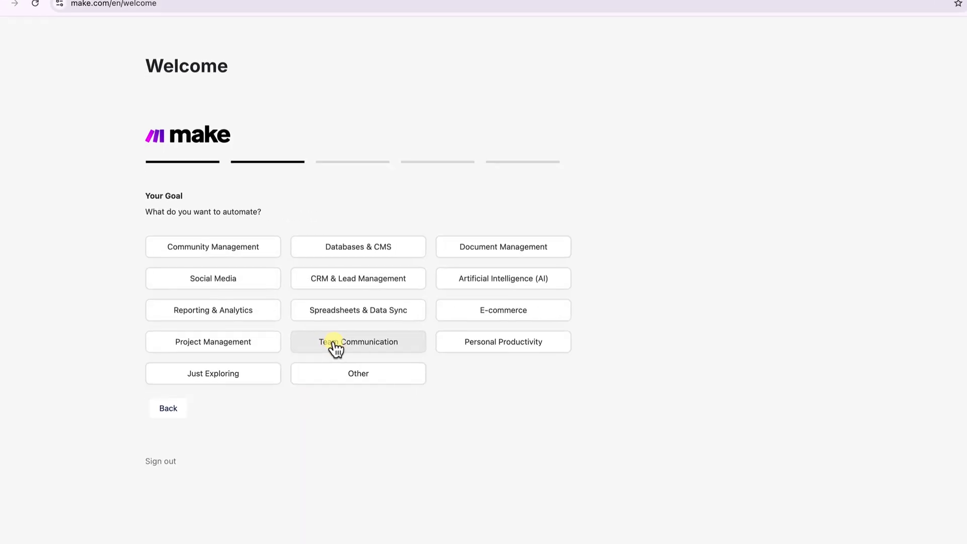
pyautogui.click(343, 378)
pyautogui.click(227, 264)
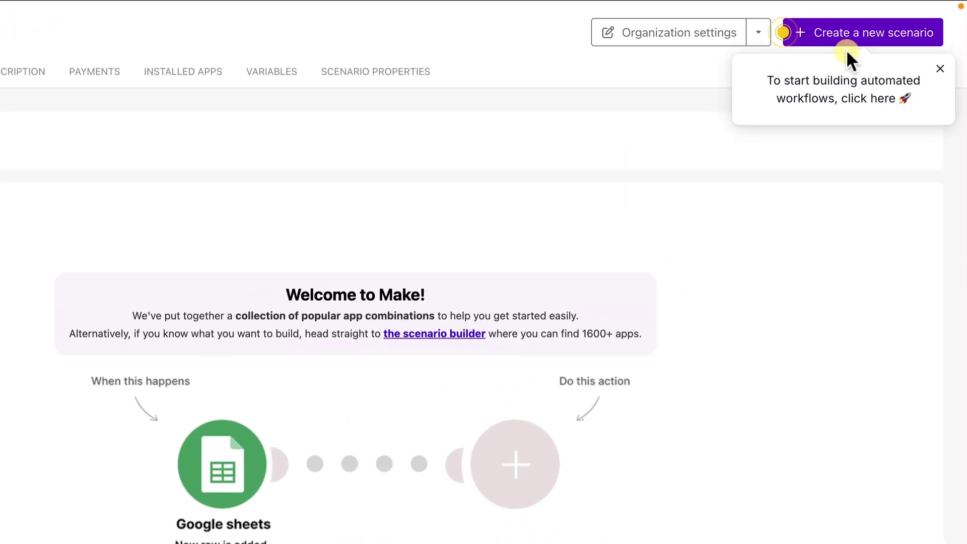
pyautogui.click(834, 55)
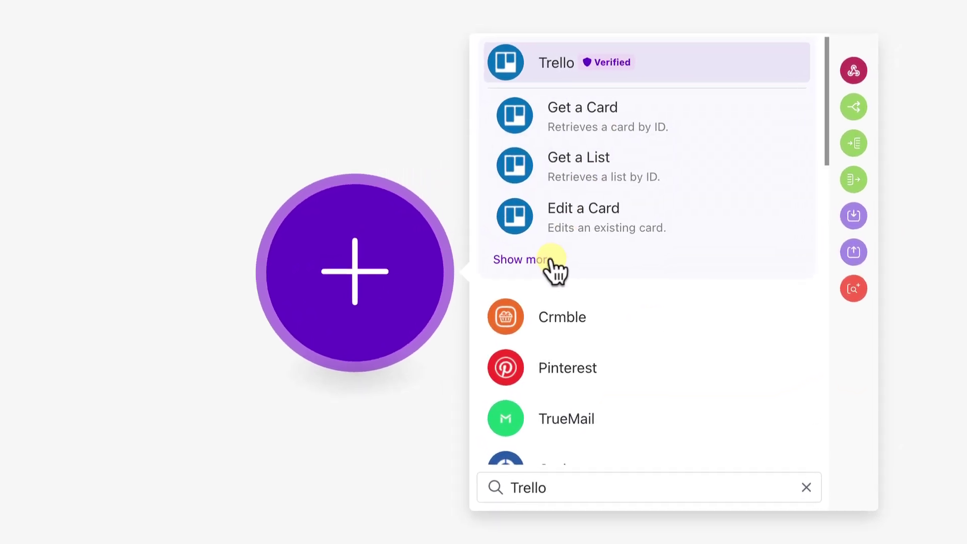
pyautogui.click(592, 257)
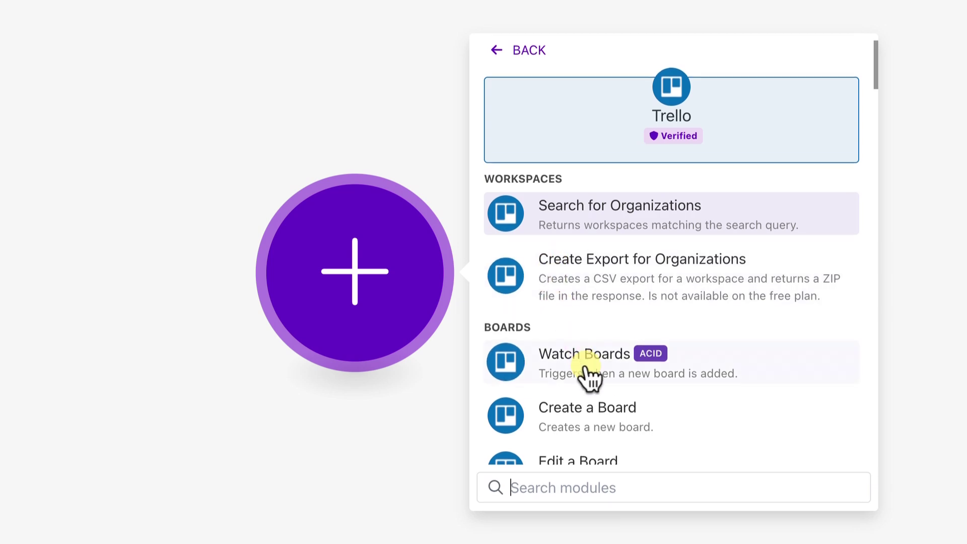
pyautogui.scroll(-2, 588, 376)
pyautogui.scroll(-3, 588, 375)
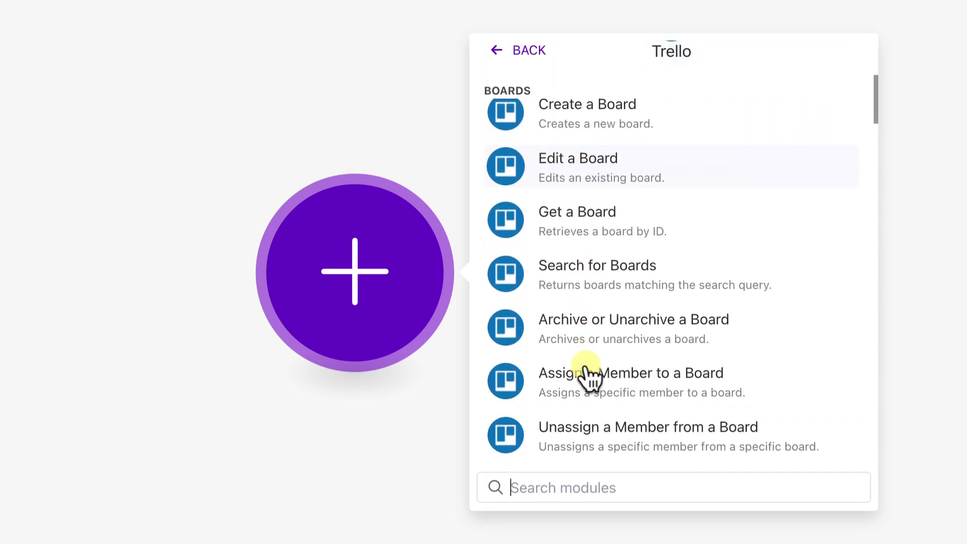
pyautogui.scroll(-1, 588, 376)
pyautogui.scroll(-1, 588, 376)
pyautogui.scroll(-1, 588, 376)
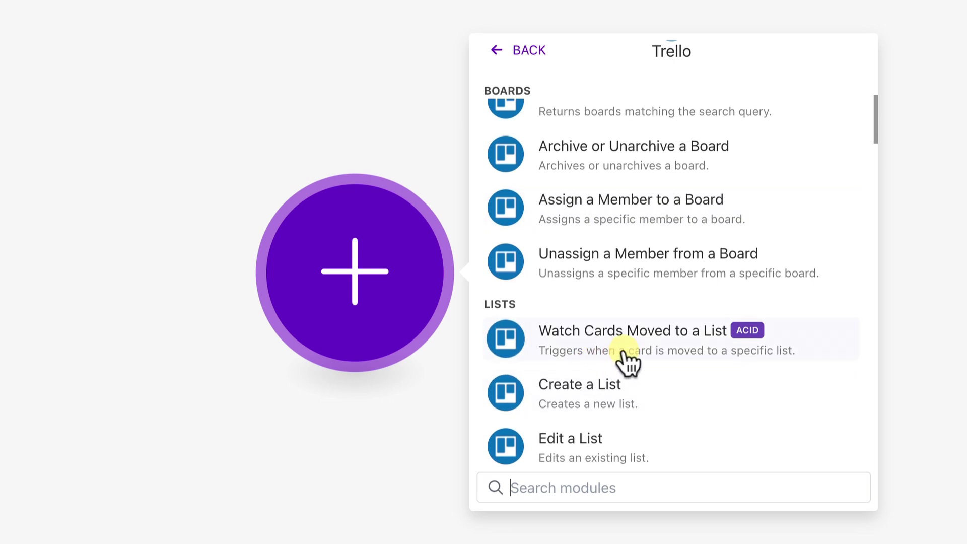
pyautogui.click(586, 341)
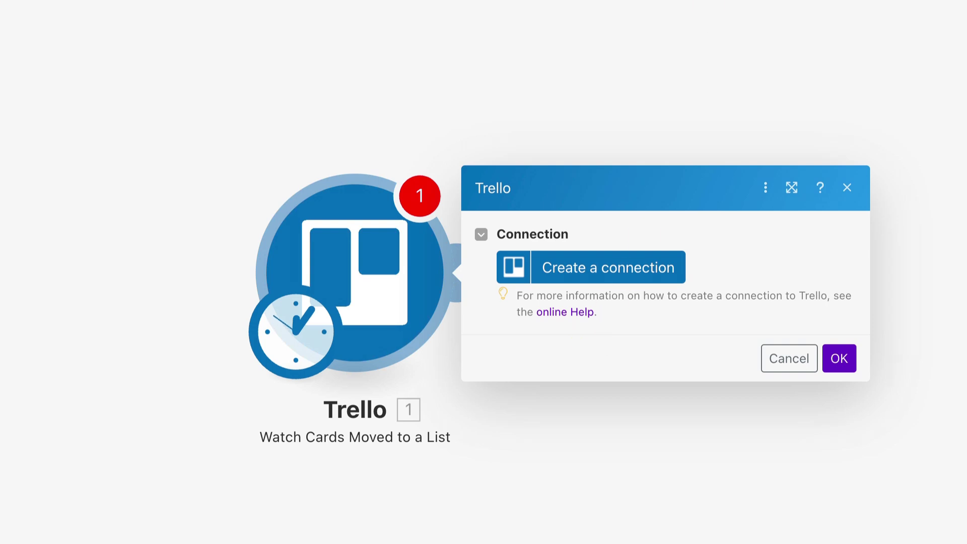
# Step: Create a Trello connection named 'cameron' and authorize Make's access to Trello
pyautogui.click(593, 270)
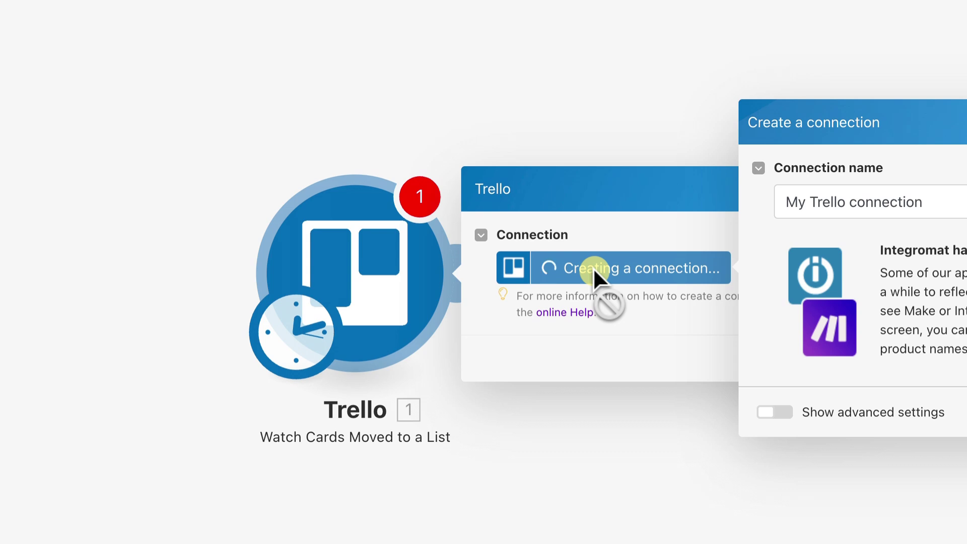
pyautogui.click(678, 204)
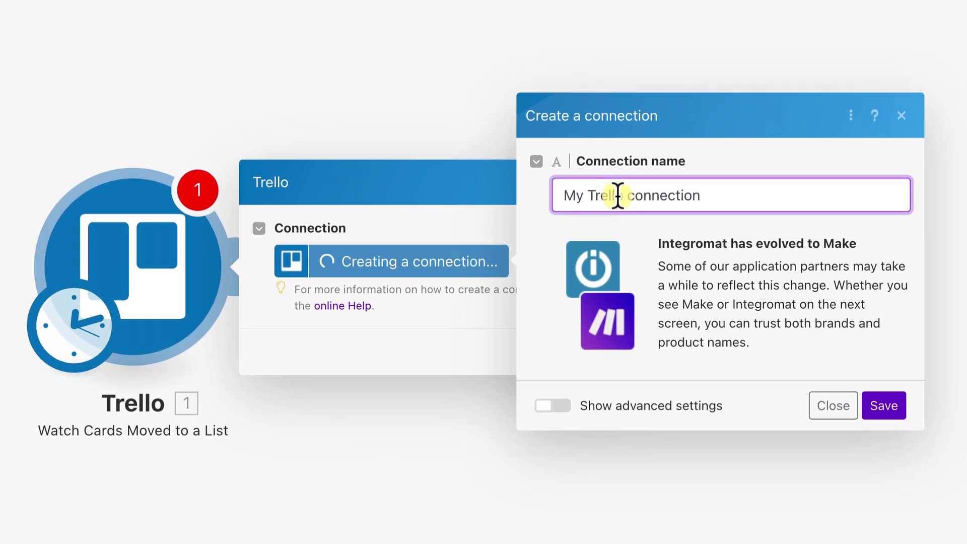
pyautogui.hotkey('ctrl', 'a')
pyautogui.write('cam')
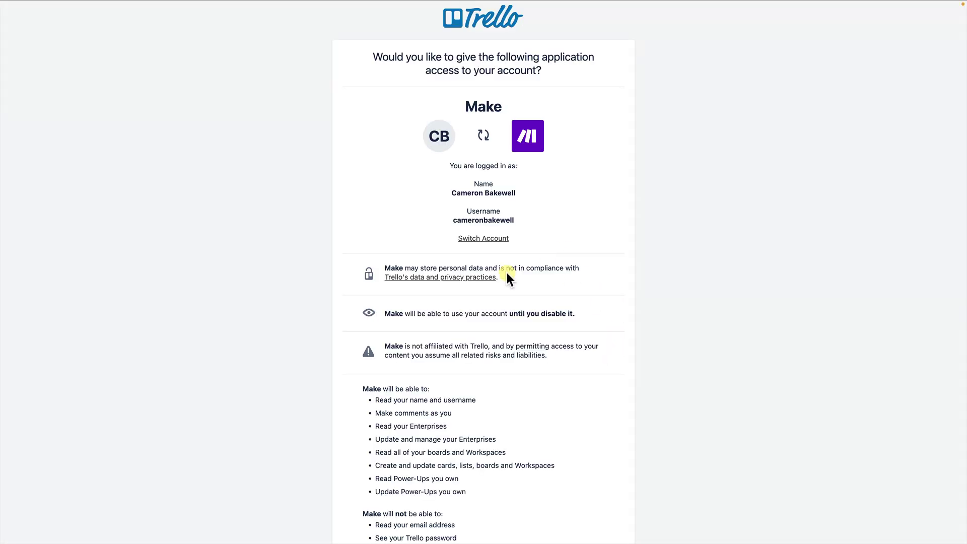
pyautogui.scroll(-1, 508, 272)
pyautogui.scroll(-2, 508, 272)
pyautogui.scroll(-3, 514, 222)
pyautogui.scroll(-2, 518, 164)
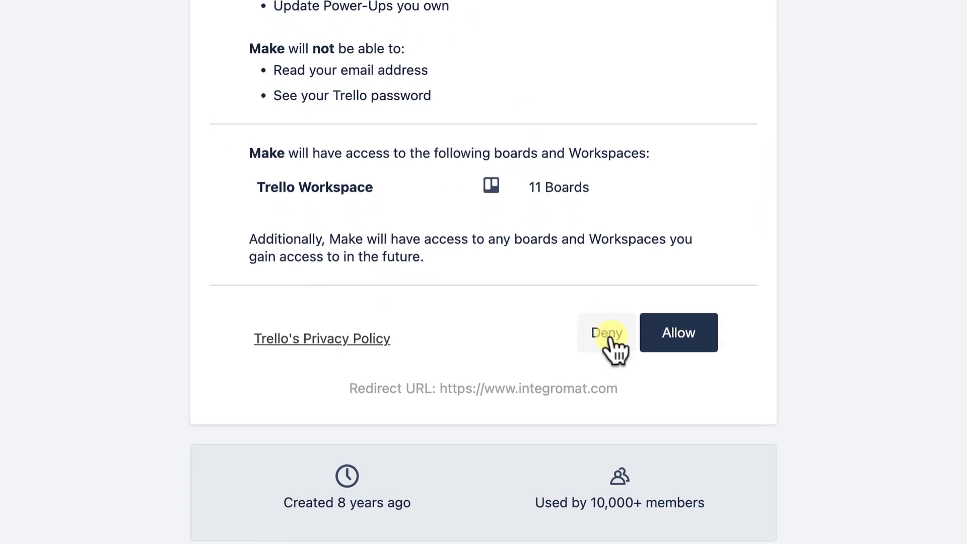
pyautogui.click(684, 339)
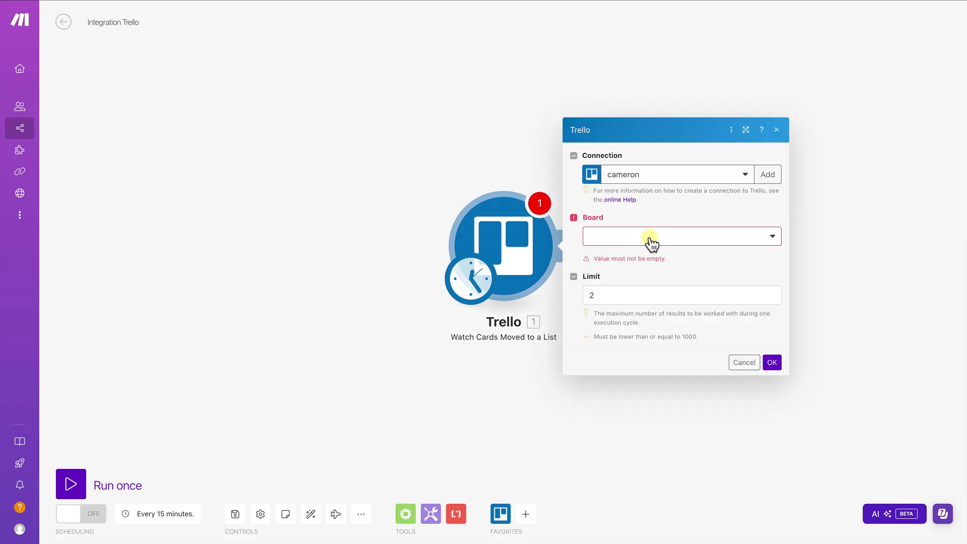
# Step: Point the trigger at the Lead Management 54261 board's Proposal review list
pyautogui.click(651, 239)
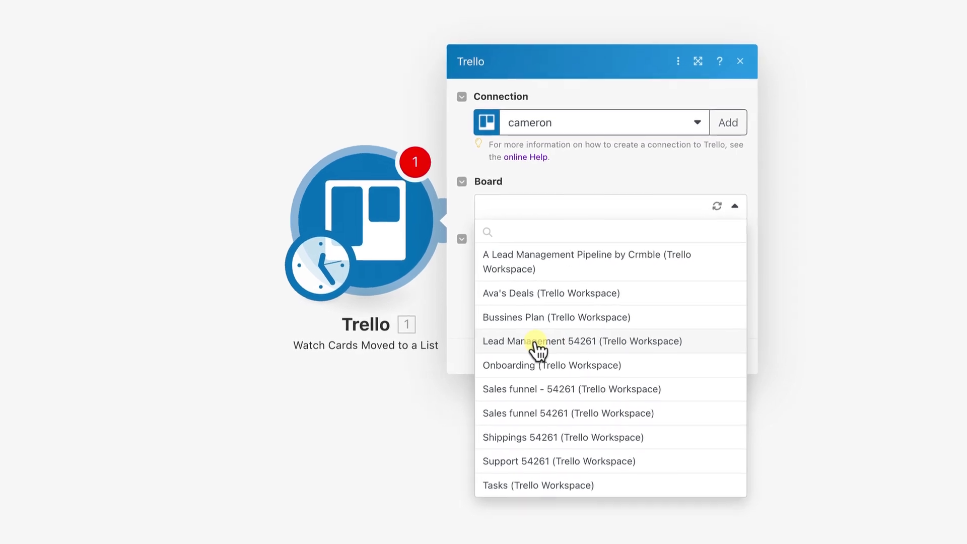
pyautogui.click(537, 348)
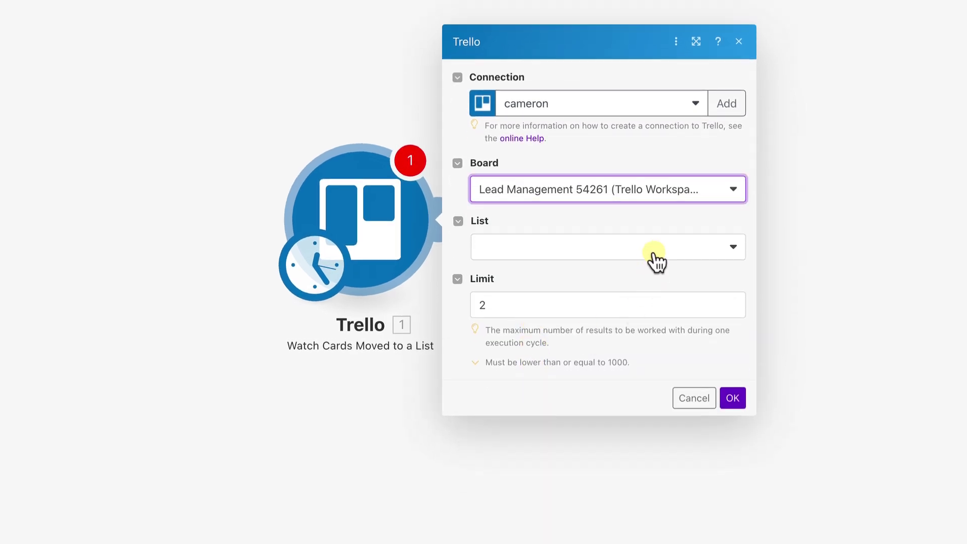
pyautogui.click(654, 250)
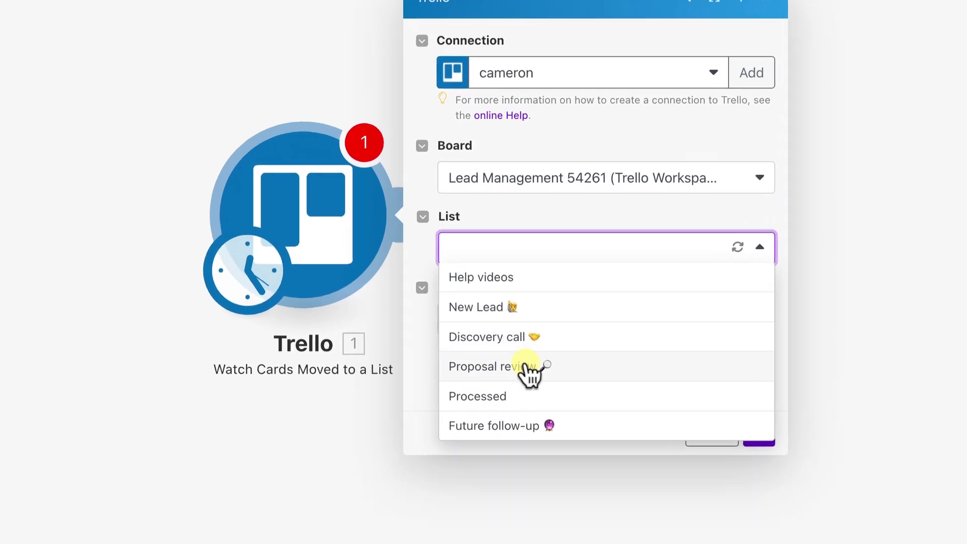
pyautogui.click(522, 382)
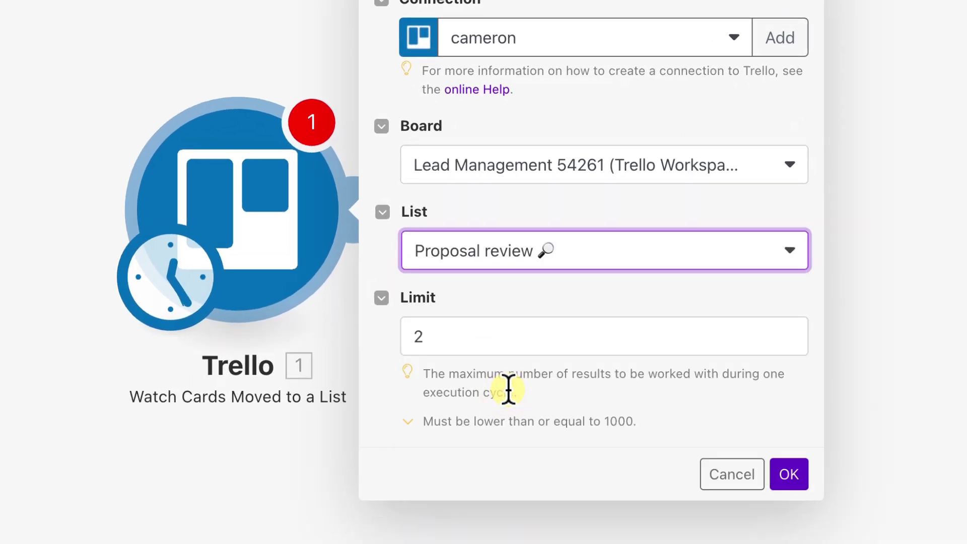
# Step: Set the limit to 50, save the trigger, and start from now on
pyautogui.click(458, 339)
pyautogui.press('BackSpace')
pyautogui.write('50')
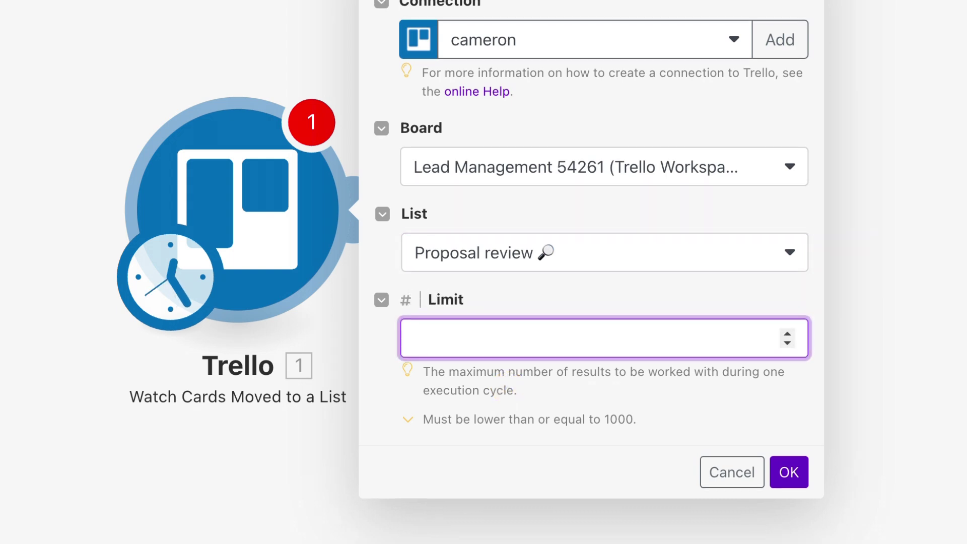
pyautogui.click(789, 472)
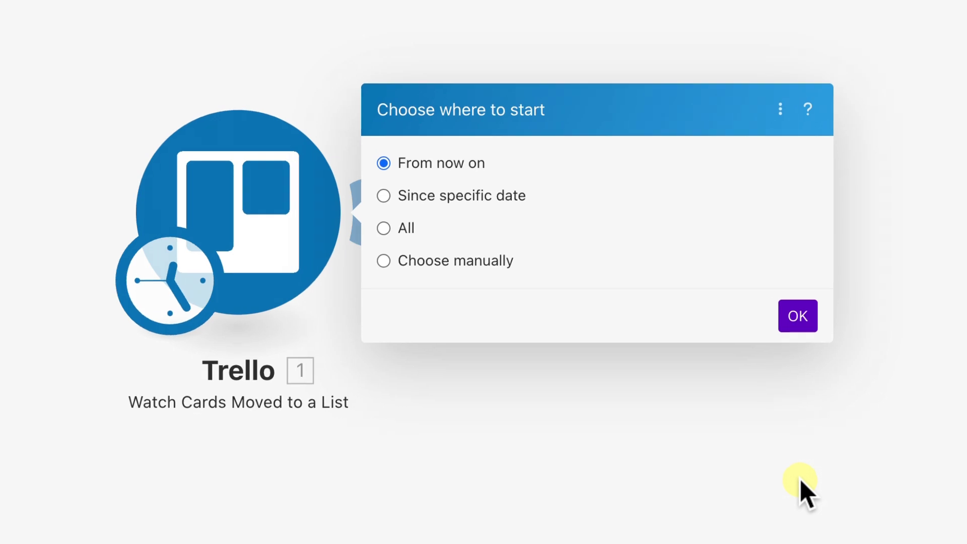
pyautogui.click(832, 339)
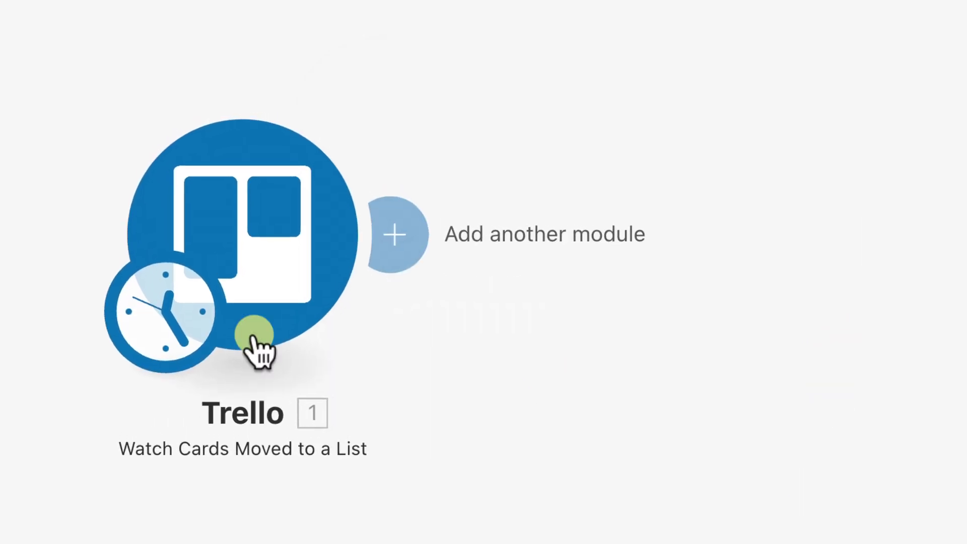
# Step: Change the Trello trigger's schedule from regular intervals to On demand
pyautogui.click(165, 348)
pyautogui.click(432, 199)
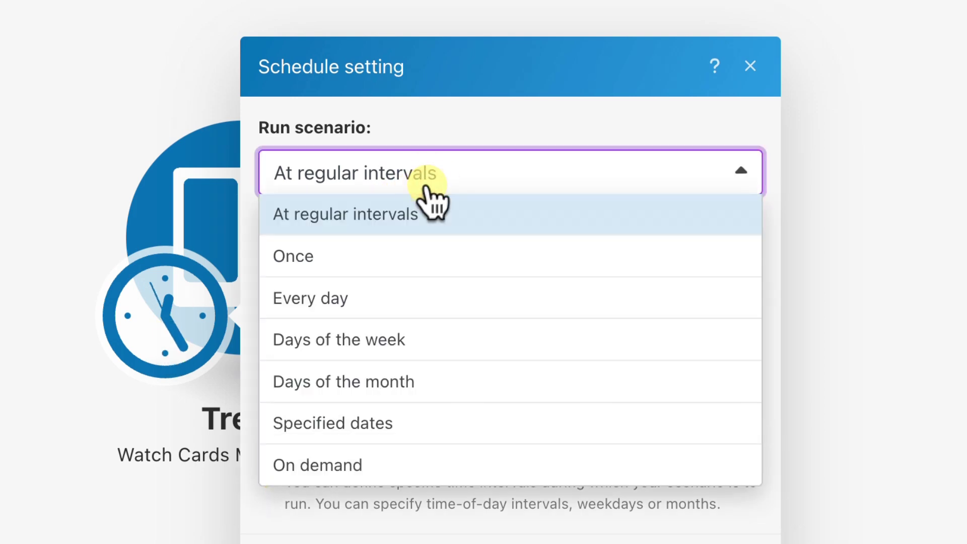
pyautogui.click(371, 467)
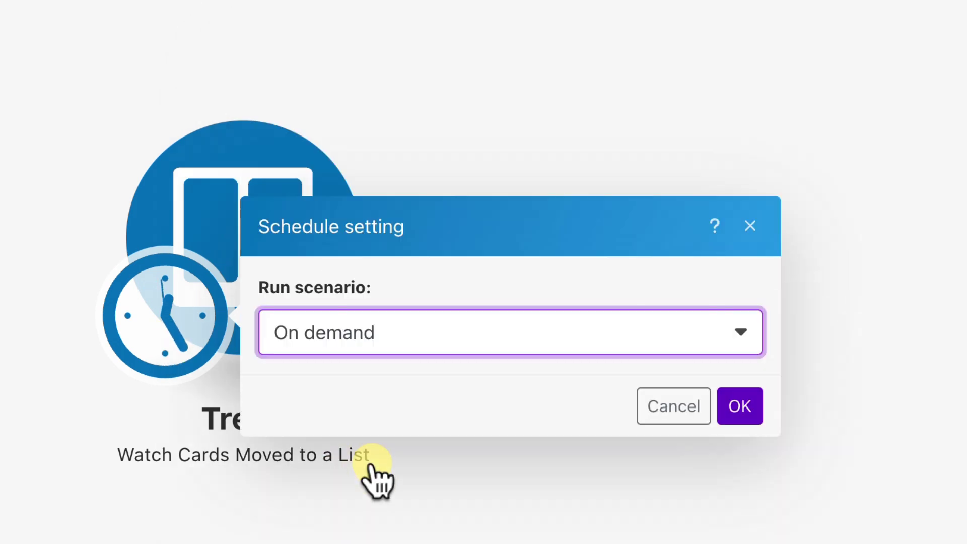
pyautogui.click(737, 406)
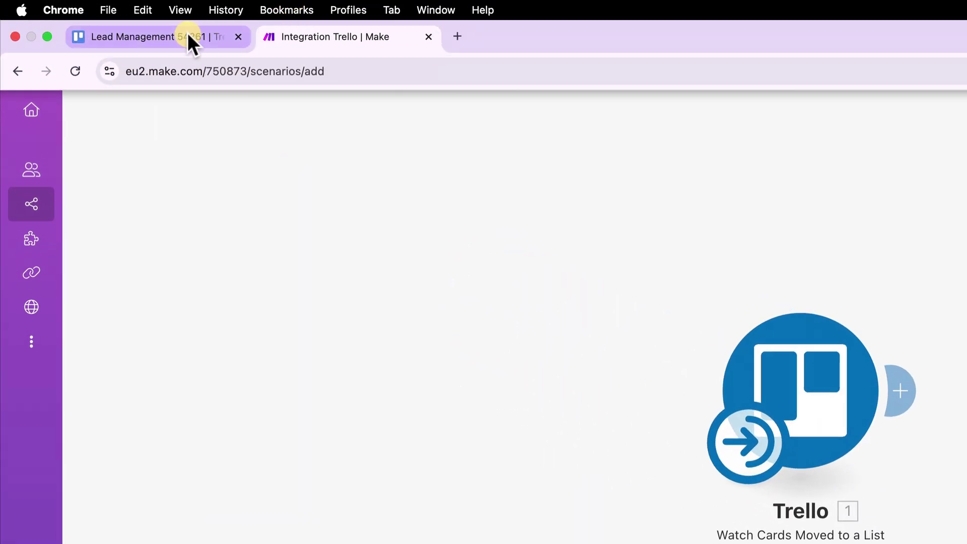
# Step: Add a 'Test card' to the New Lead list on the Lead Management board
pyautogui.click(187, 38)
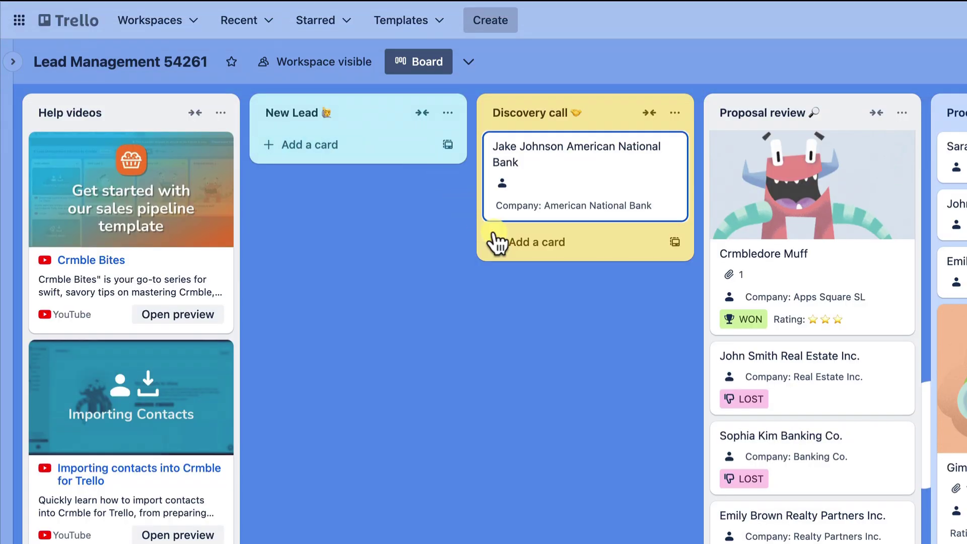
pyautogui.click(307, 146)
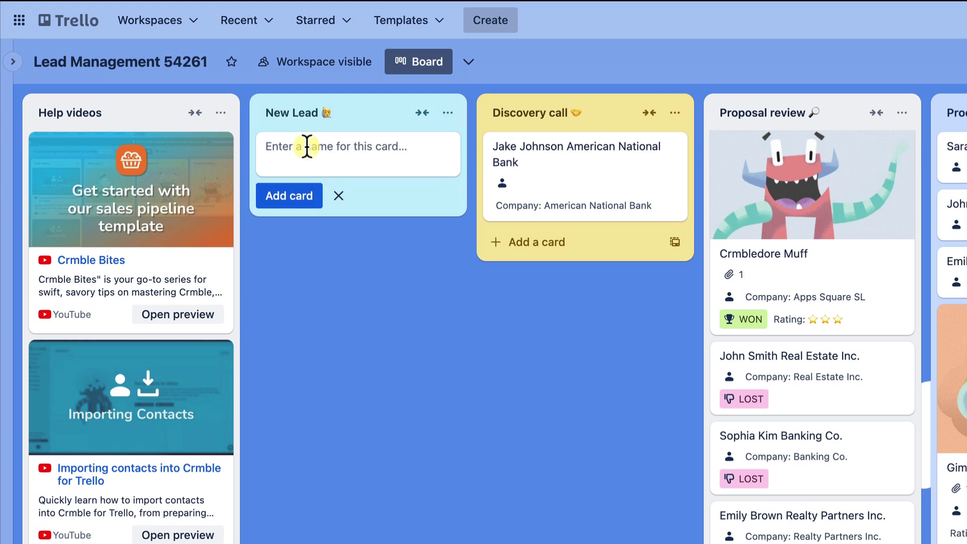
pyautogui.write('Test card')
pyautogui.press('Return')
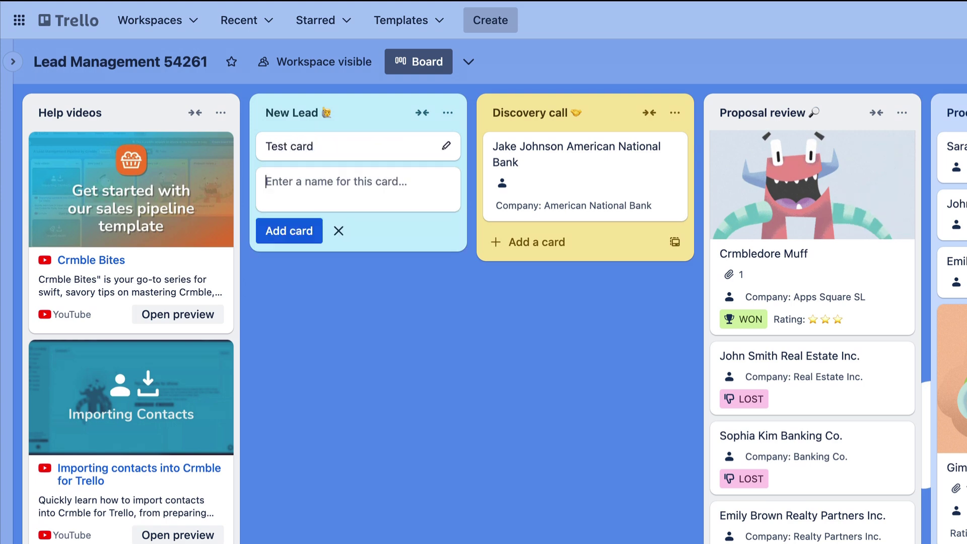
# Step: Attach a new Crmble Test Contact to the card and move it to Proposal review
pyautogui.click(354, 151)
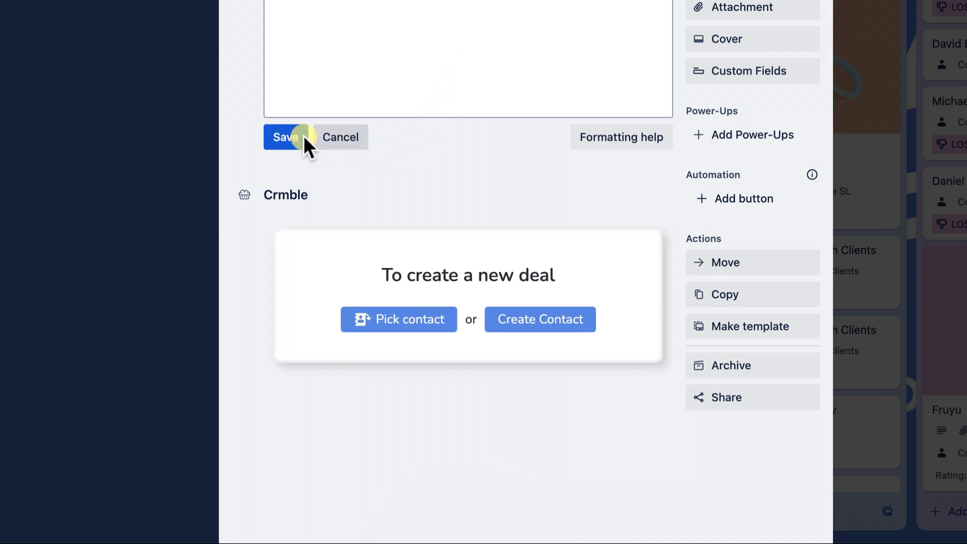
pyautogui.click(287, 137)
pyautogui.click(534, 112)
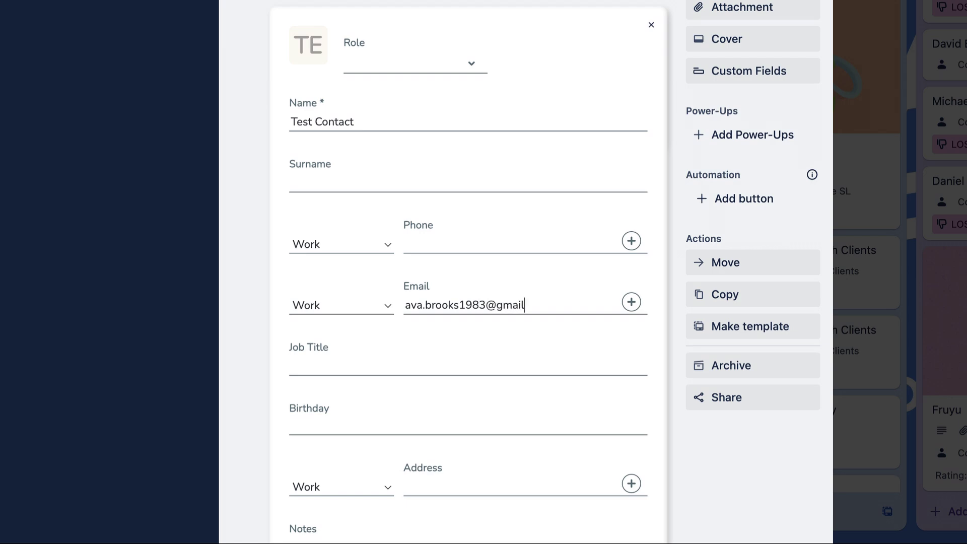
pyautogui.scroll(-3, 553, 254)
pyautogui.scroll(-5, 554, 244)
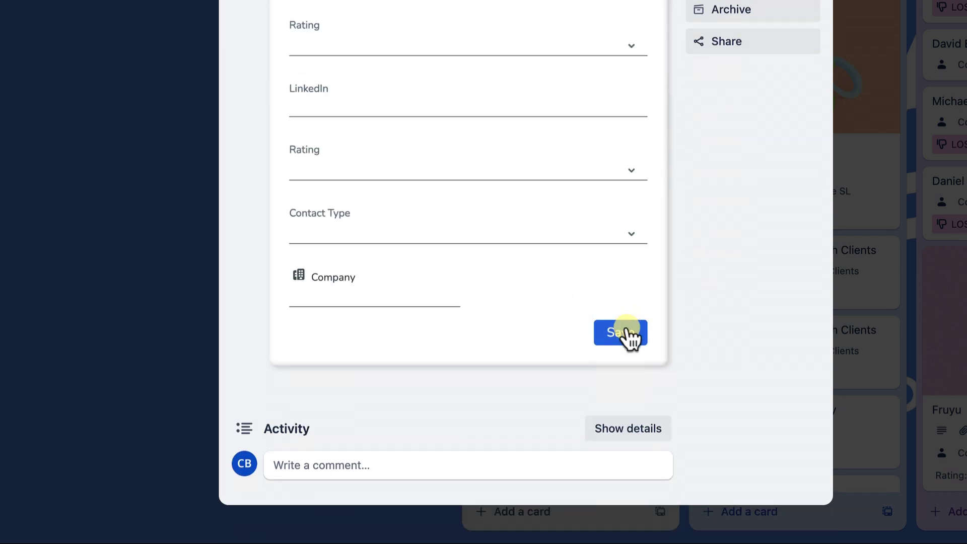
pyautogui.click(628, 335)
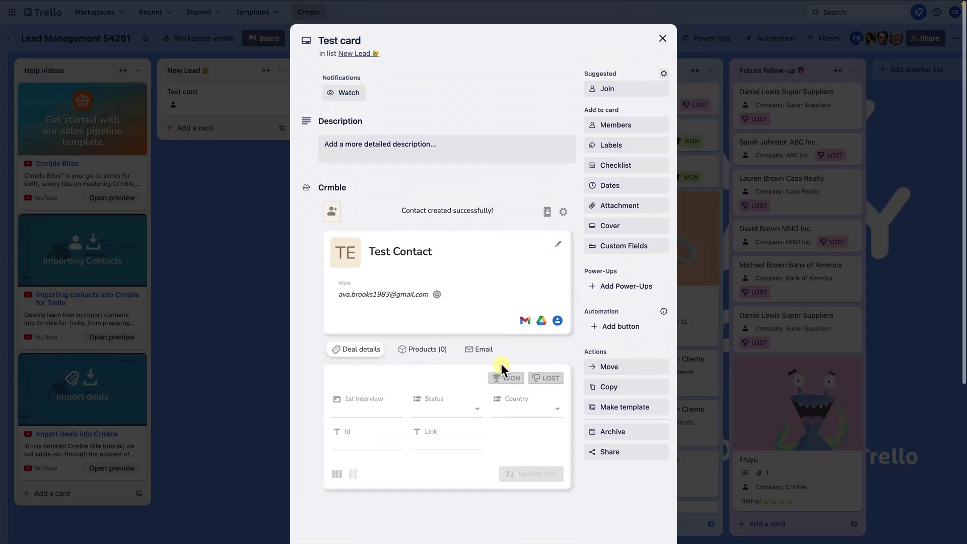
pyautogui.click(663, 40)
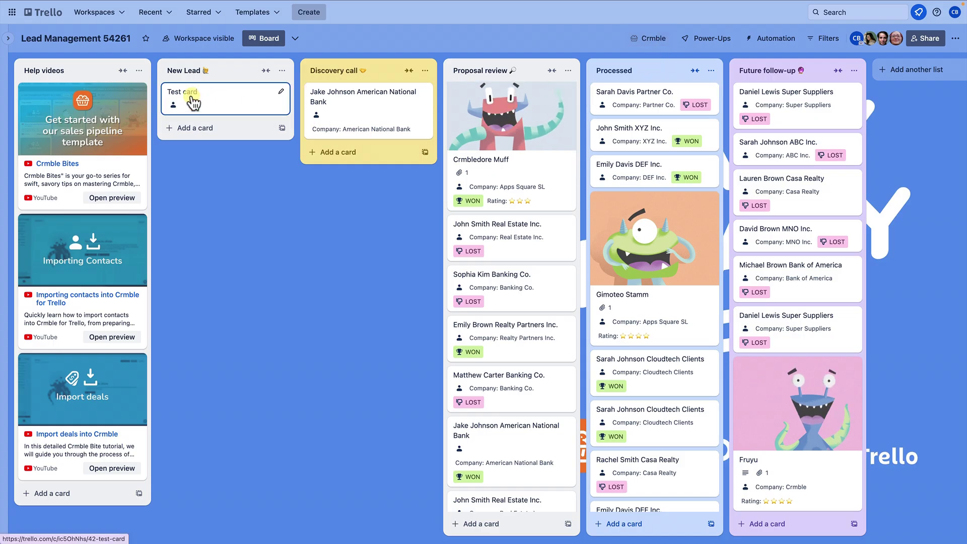
pyautogui.moveTo(192, 102); pyautogui.dragTo(483, 90)
pyautogui.moveTo(216, 4)
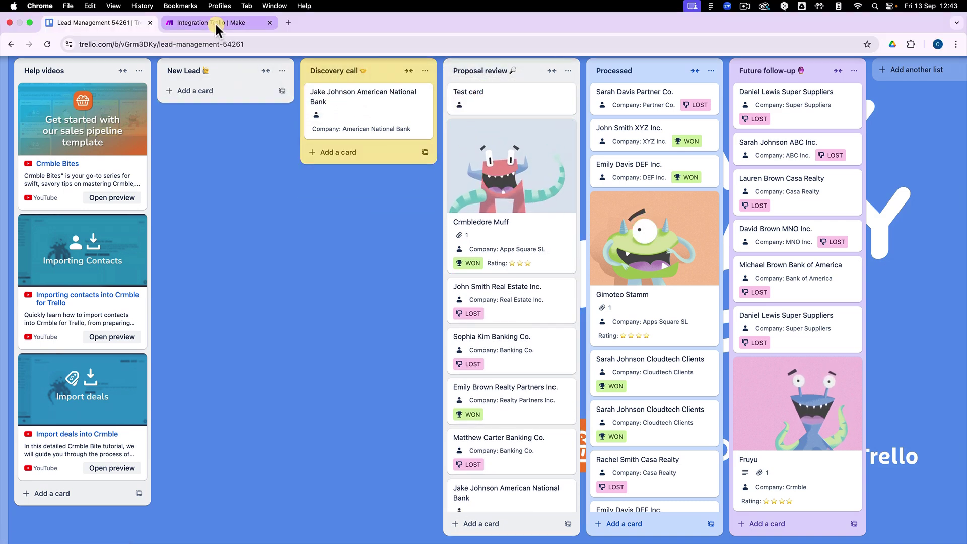
# Step: Back in Make, run the scenario once to capture the moved test card
pyautogui.click(215, 23)
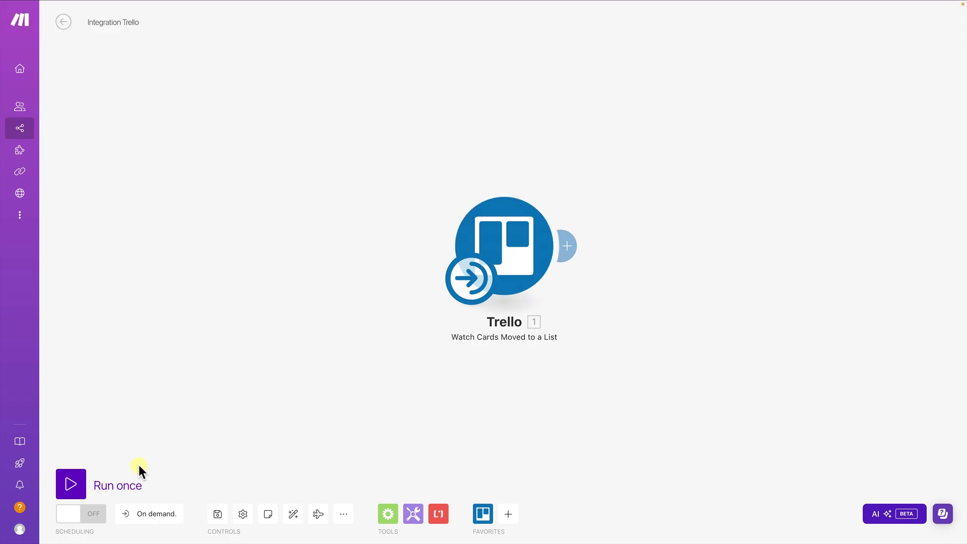
pyautogui.click(79, 488)
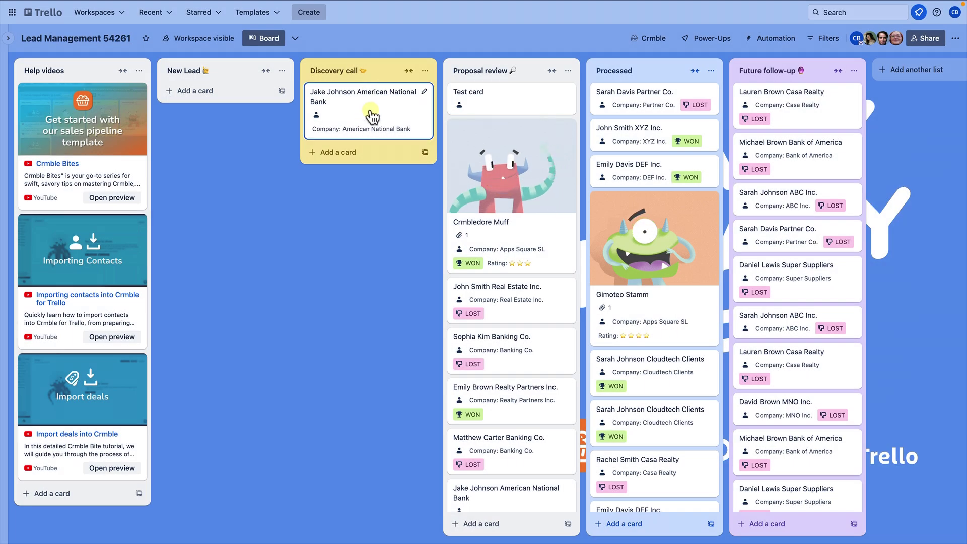
# Step: Open the full Crmble app and find Test Contact under Contacts by searching 'Test'
pyautogui.click(372, 118)
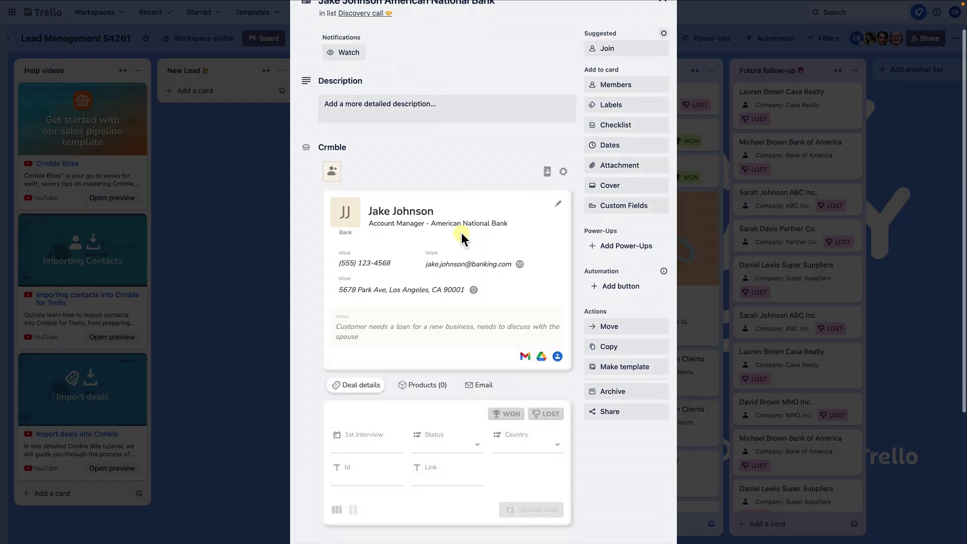
pyautogui.scroll(-1, 461, 233)
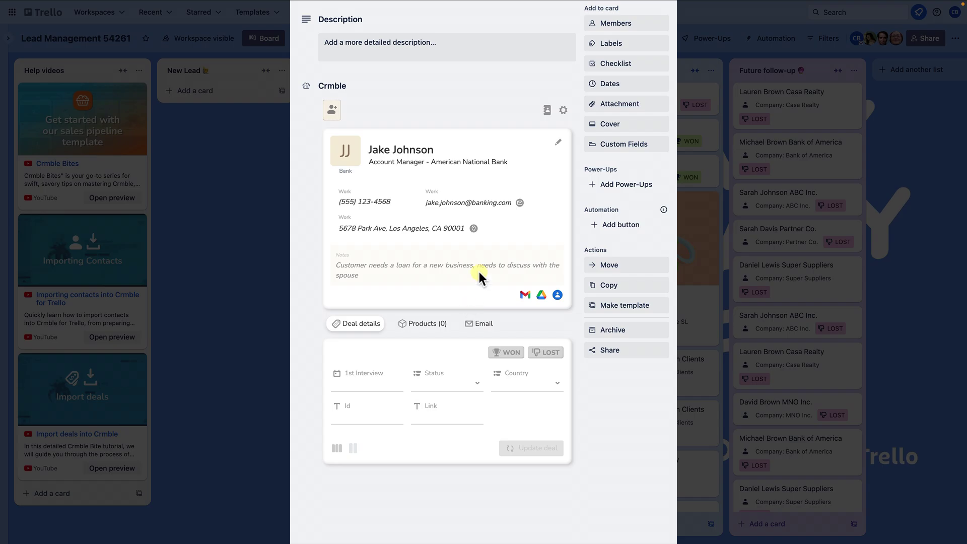
pyautogui.scroll(3, 491, 237)
pyautogui.click(639, 40)
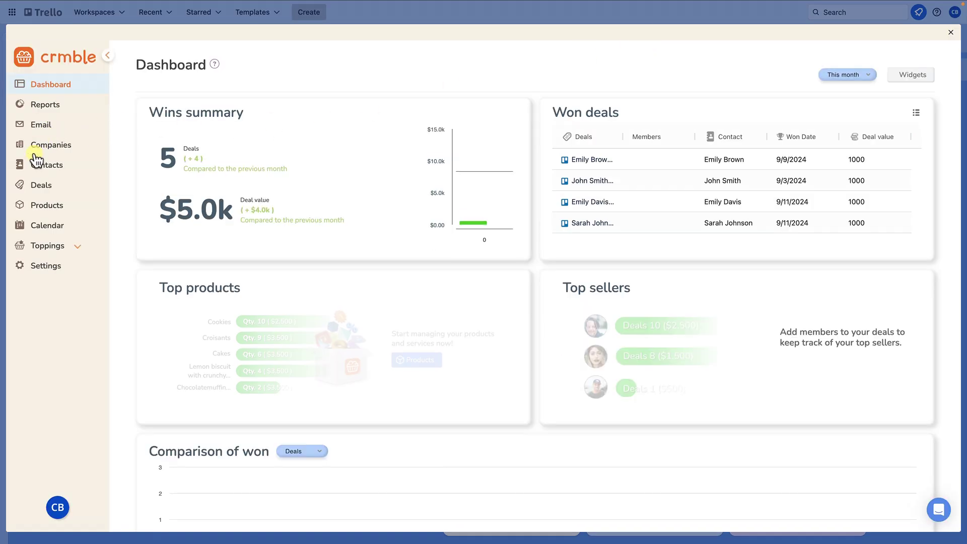
pyautogui.click(34, 164)
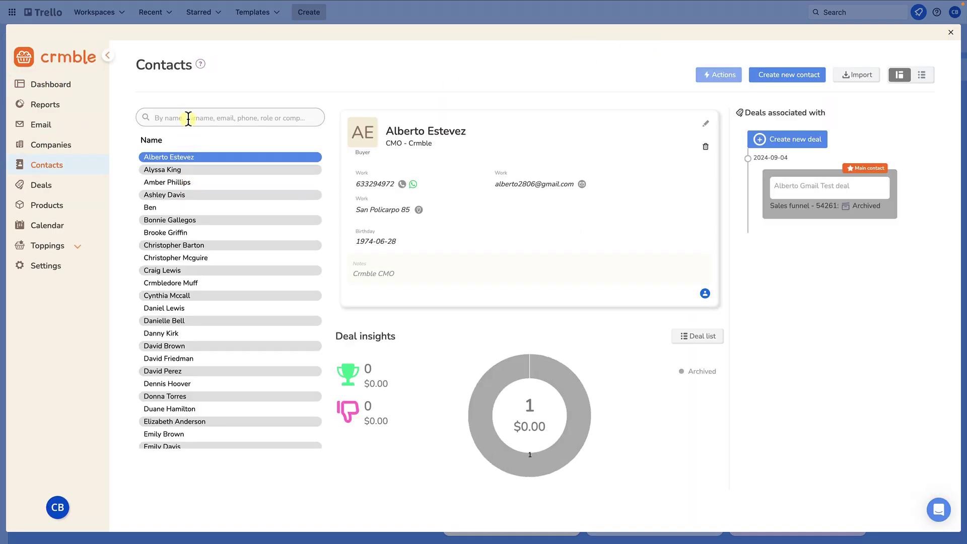
pyautogui.click(189, 119)
pyautogui.write('Test')
pyautogui.click(179, 157)
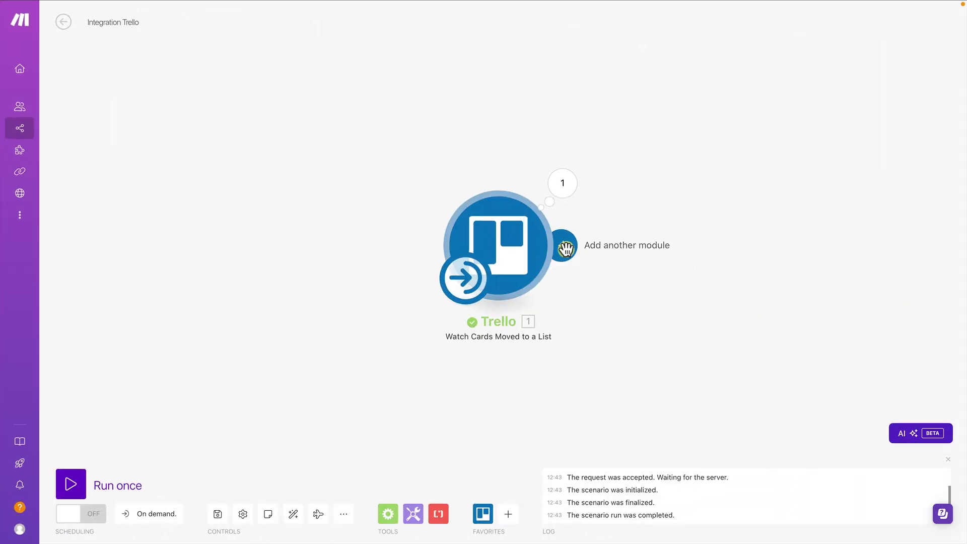
# Step: Add Crmble's Search Deal in Trello module after the trigger and start a new connection
pyautogui.click(565, 248)
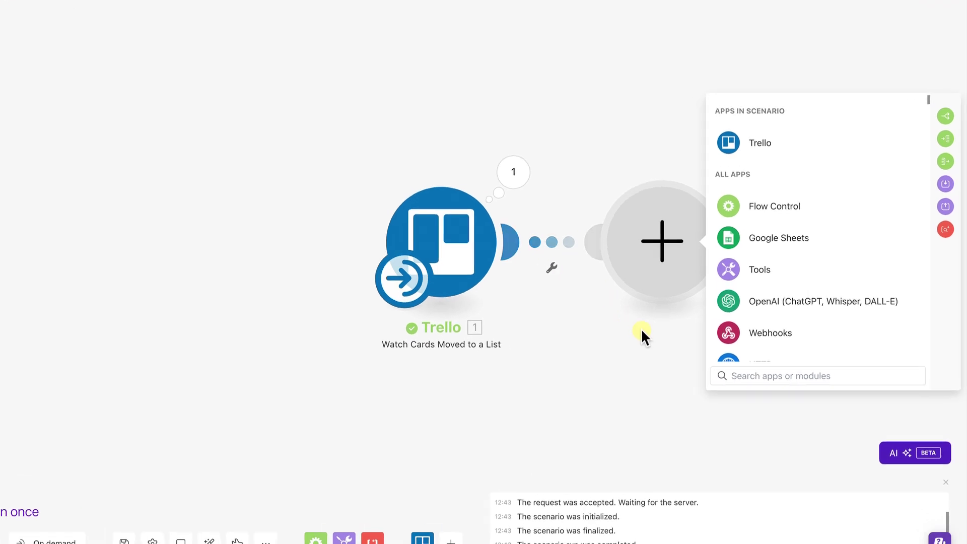
pyautogui.write('Cr')
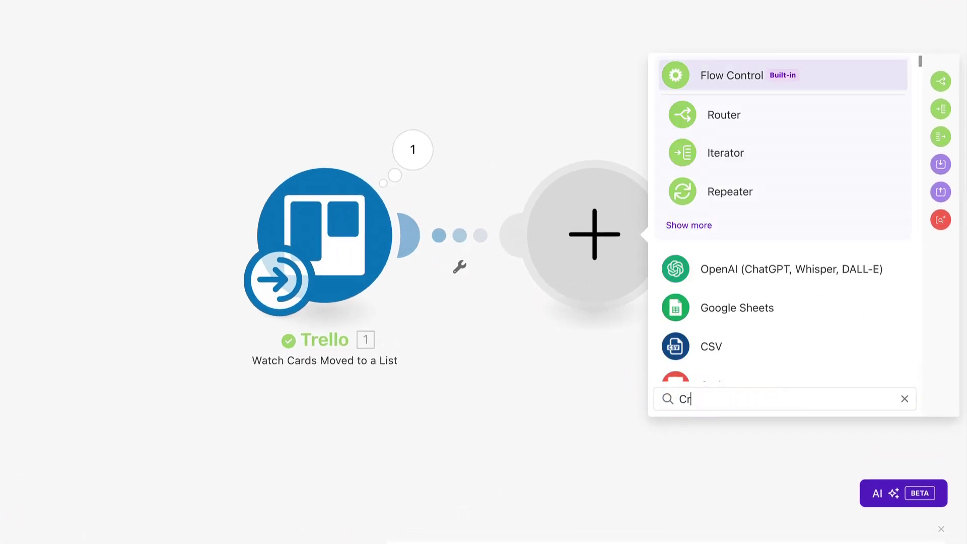
pyautogui.write('mble')
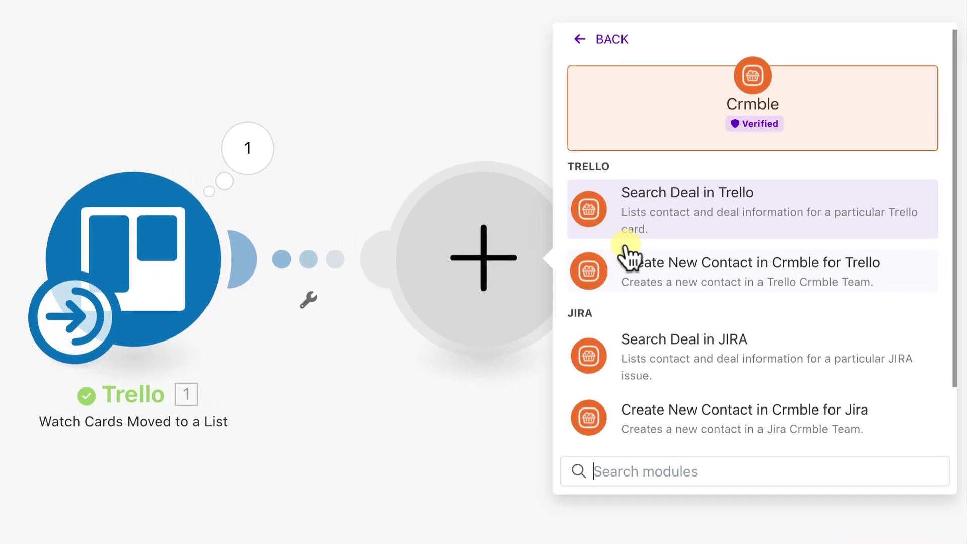
pyautogui.click(752, 210)
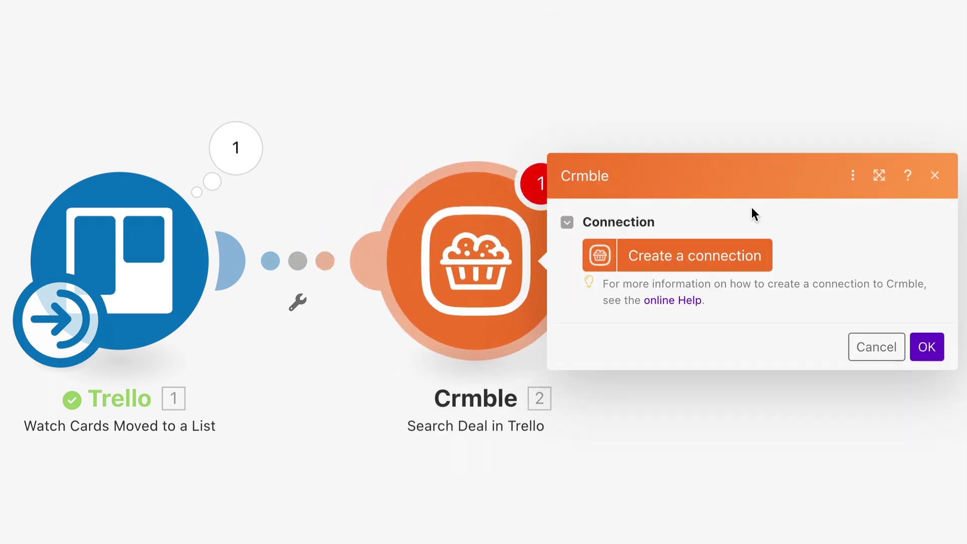
pyautogui.click(723, 258)
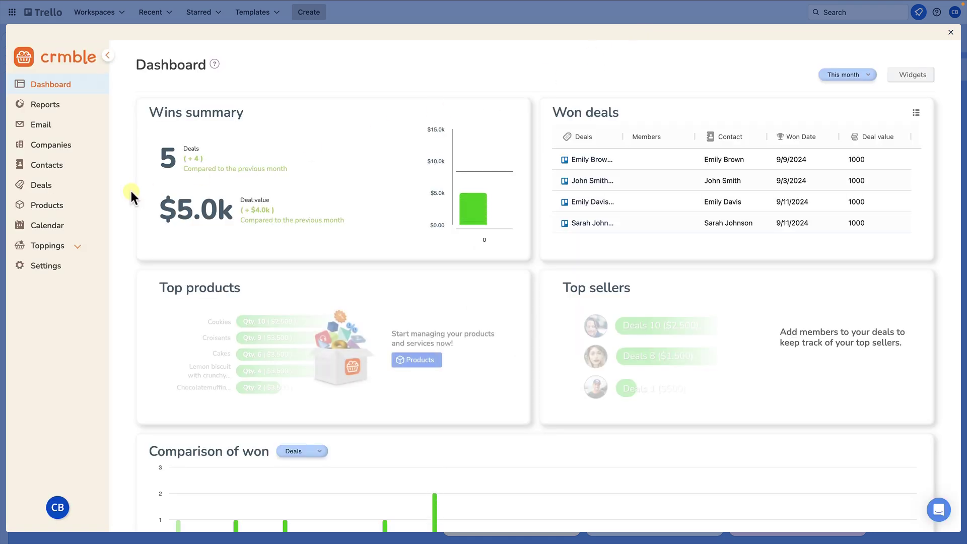
# Step: Open Crmble's Make integration page under Toppings to get the API key
pyautogui.click(59, 250)
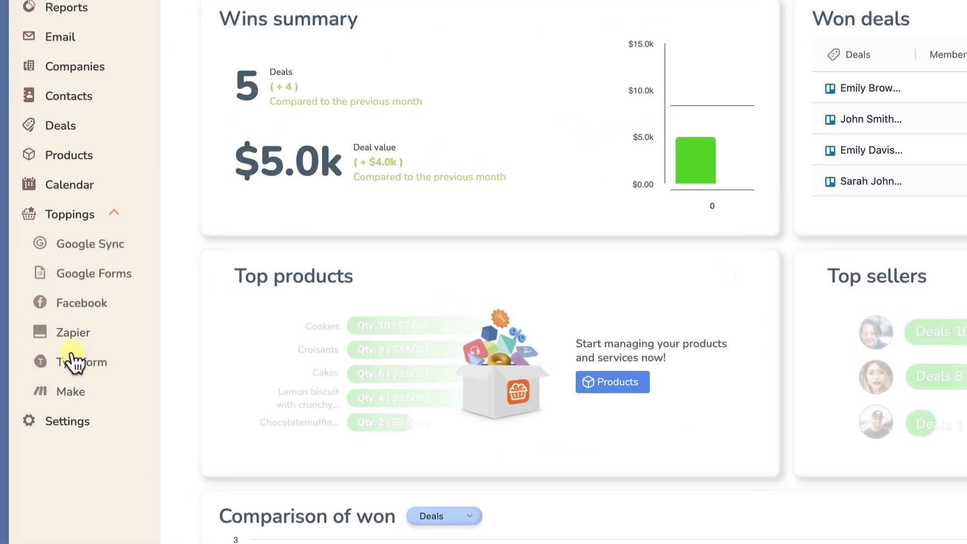
pyautogui.click(74, 396)
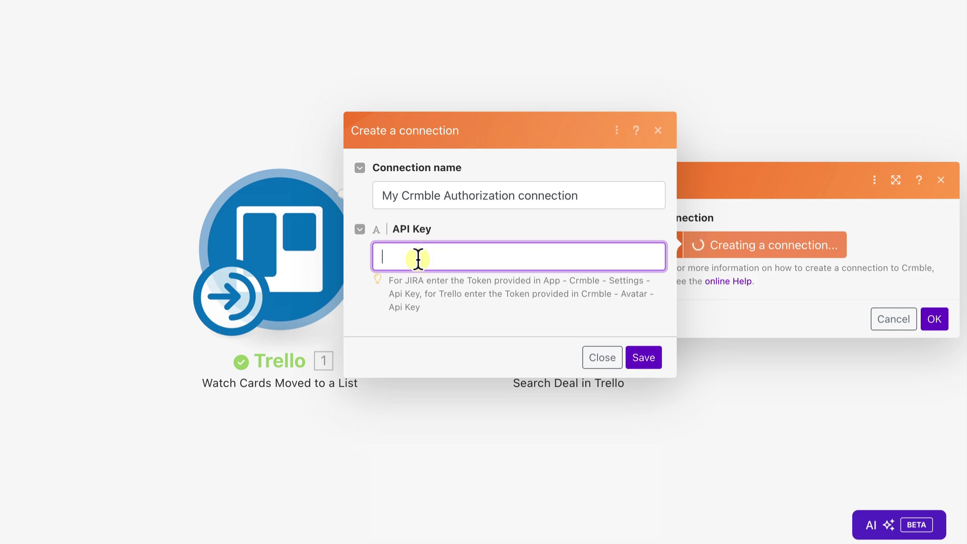
# Step: Save a new Crmble connection with the pasted API key and choose Cameron's Crmble Team
pyautogui.hotkey('ctrl', 'v')
pyautogui.click(639, 356)
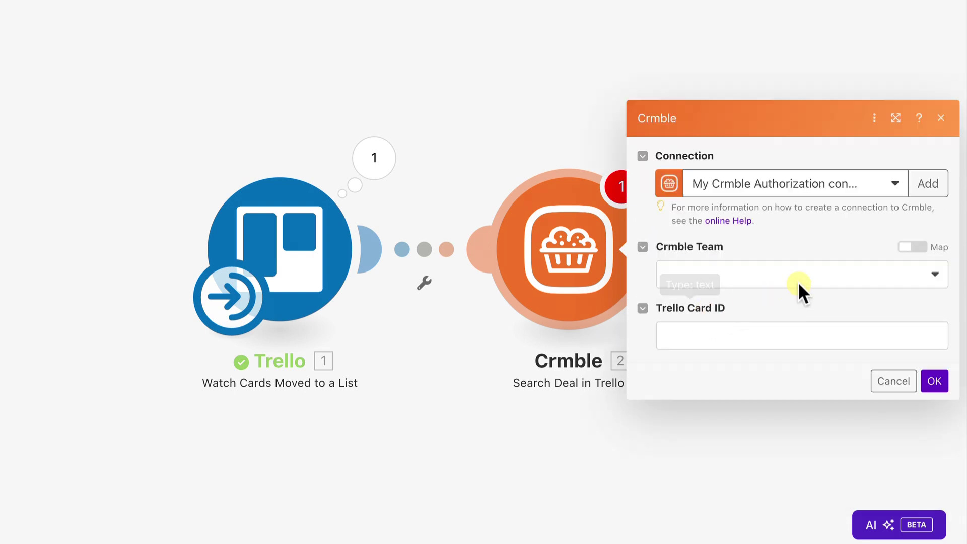
pyautogui.click(829, 278)
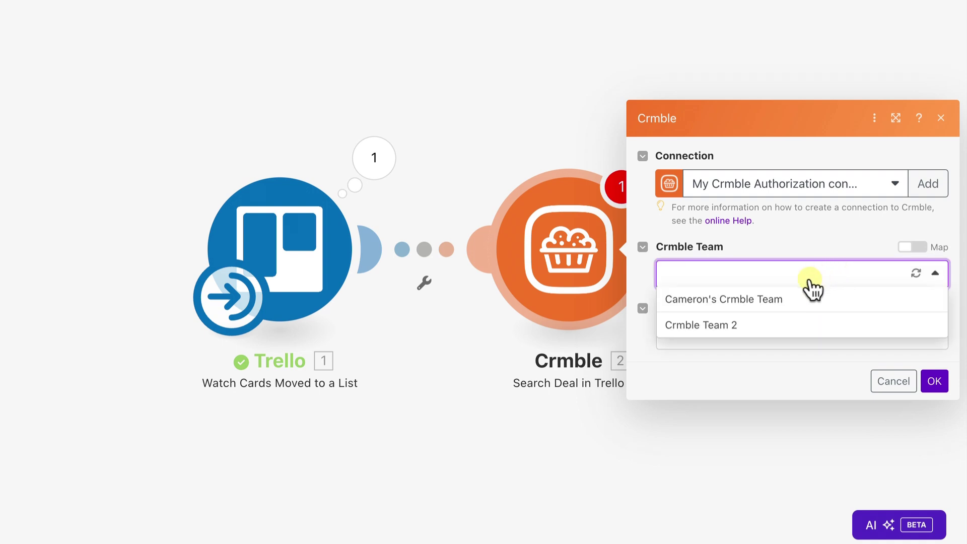
pyautogui.click(715, 301)
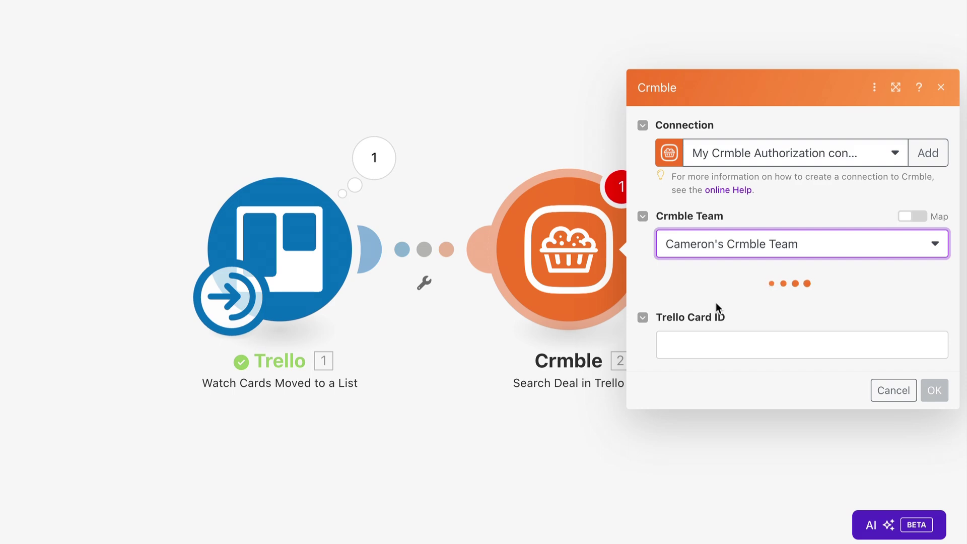
pyautogui.click(717, 305)
# Step: Pick the Lead Management Pipeline board and map the trigger's Card ID into Trello Card ID
pyautogui.click(747, 467)
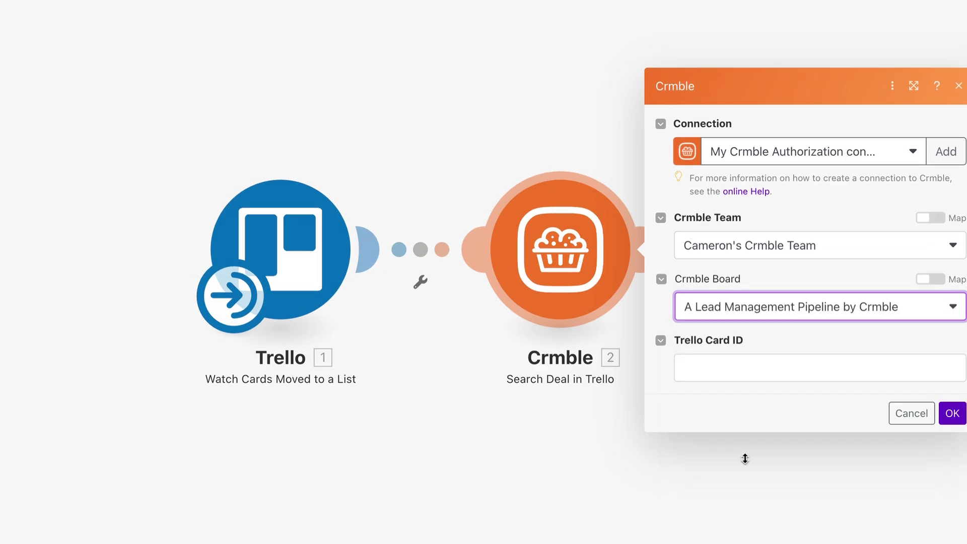
pyautogui.click(747, 363)
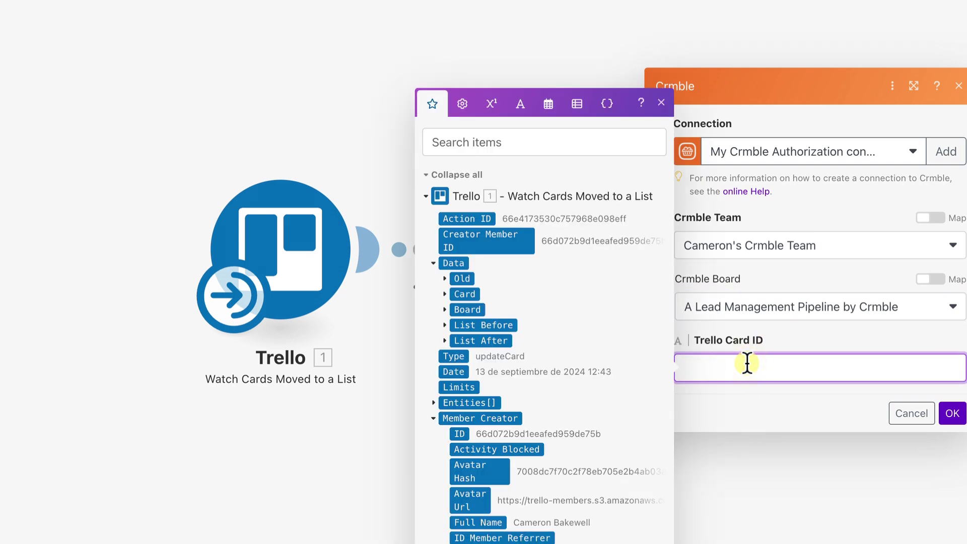
pyautogui.click(488, 178)
pyautogui.click(489, 144)
pyautogui.write('id')
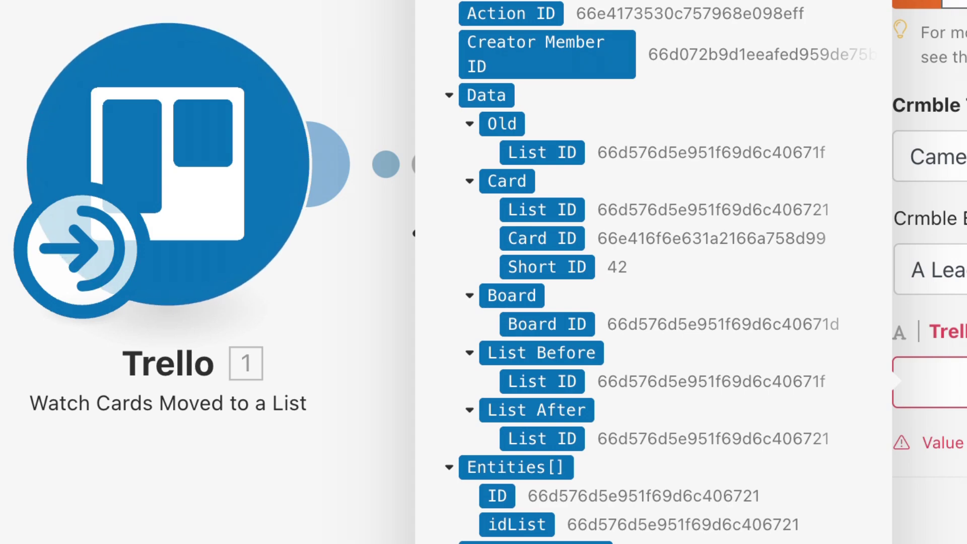
pyautogui.moveTo(535, 242); pyautogui.dragTo(538, 244)
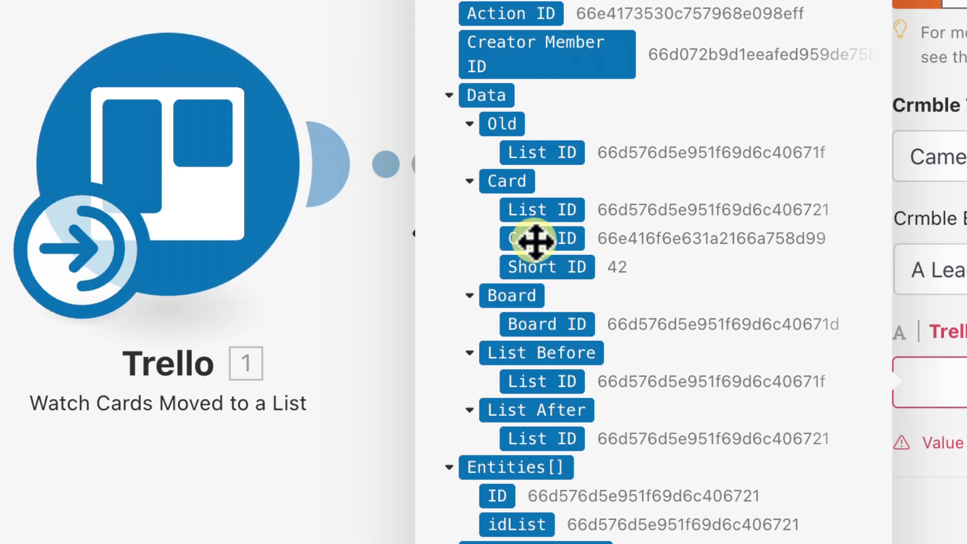
pyautogui.click(537, 240)
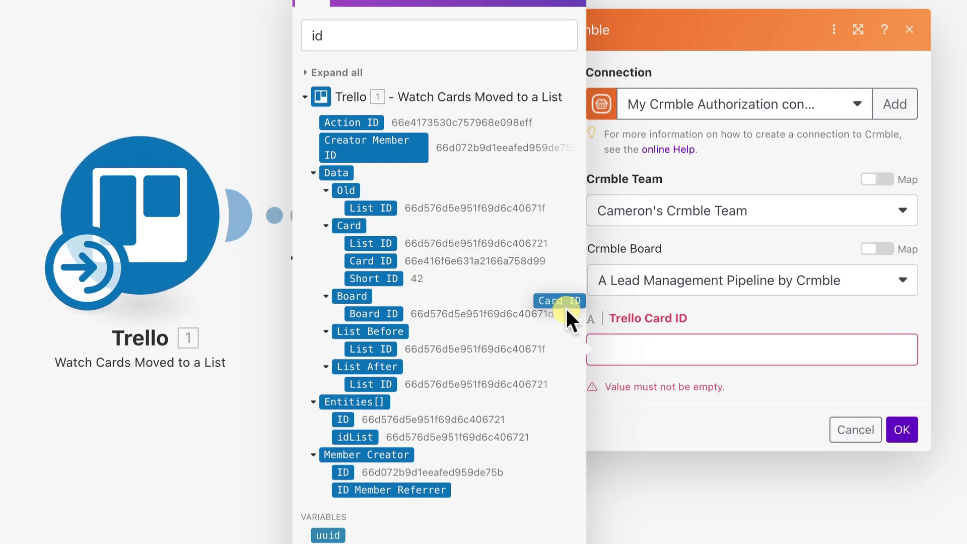
pyautogui.moveTo(535, 241); pyautogui.dragTo(629, 340)
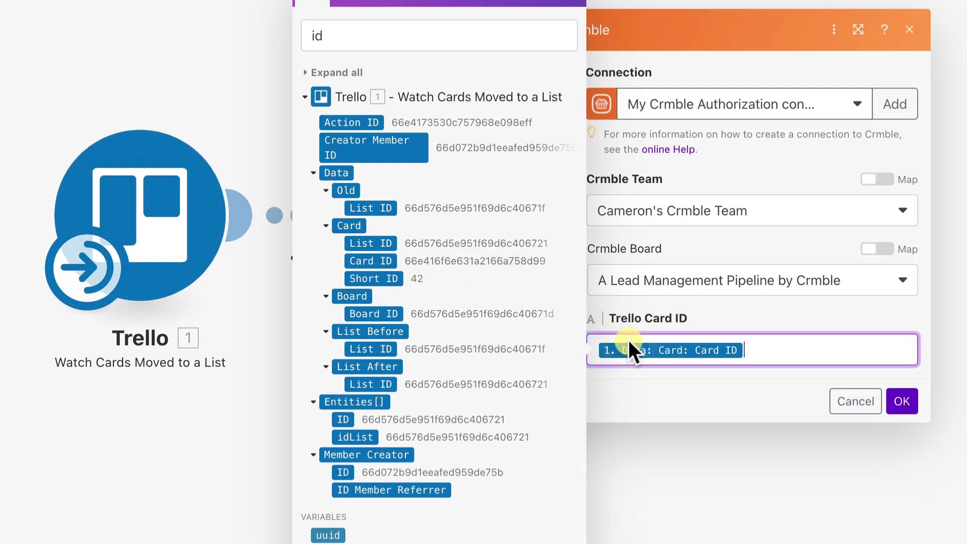
pyautogui.click(597, 21)
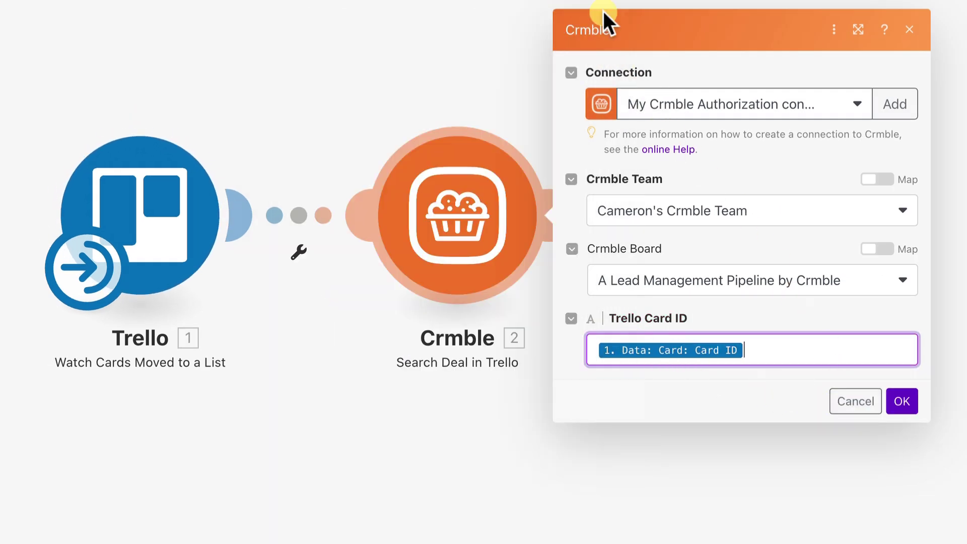
# Step: Save the Crmble module and add a Gmail 'Send an Email' module after it
pyautogui.click(902, 402)
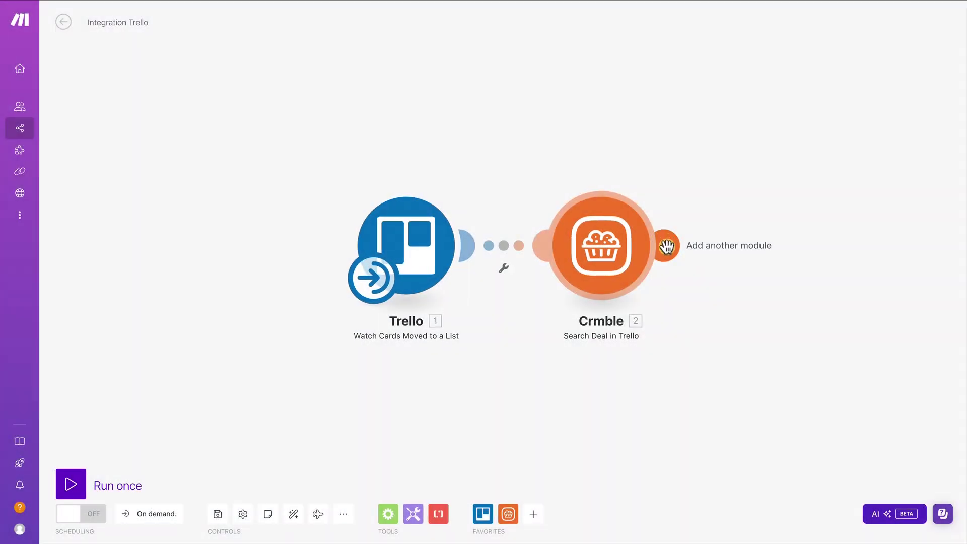
pyautogui.click(665, 244)
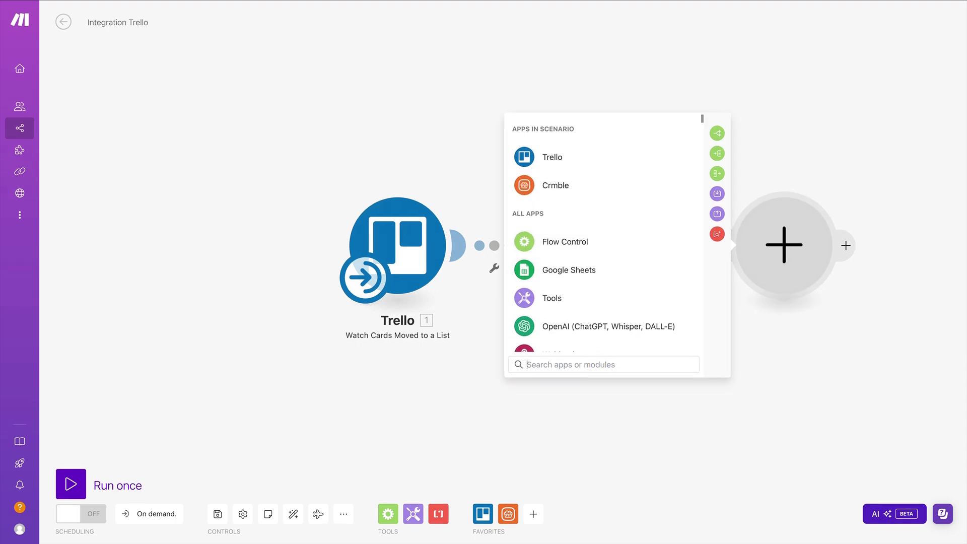
pyautogui.write('Gmail')
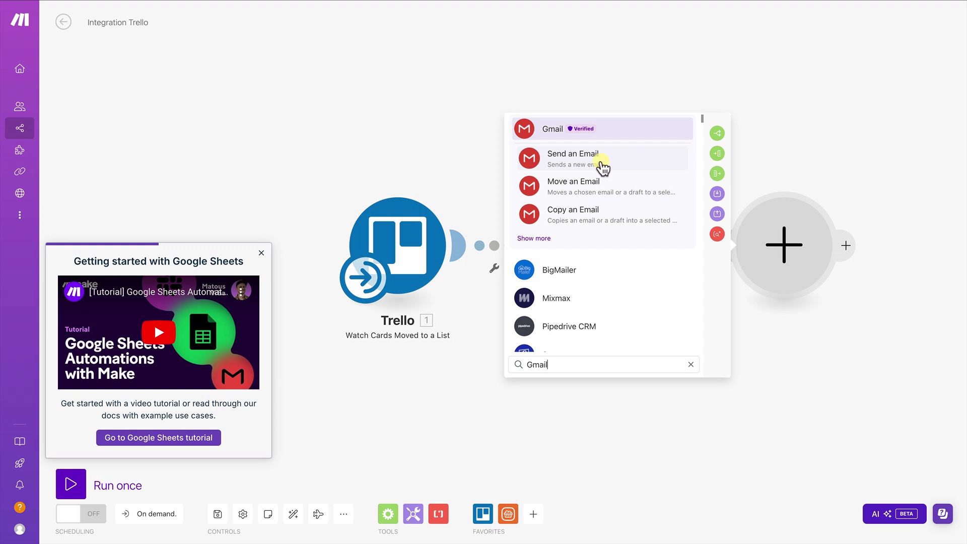
pyautogui.click(601, 163)
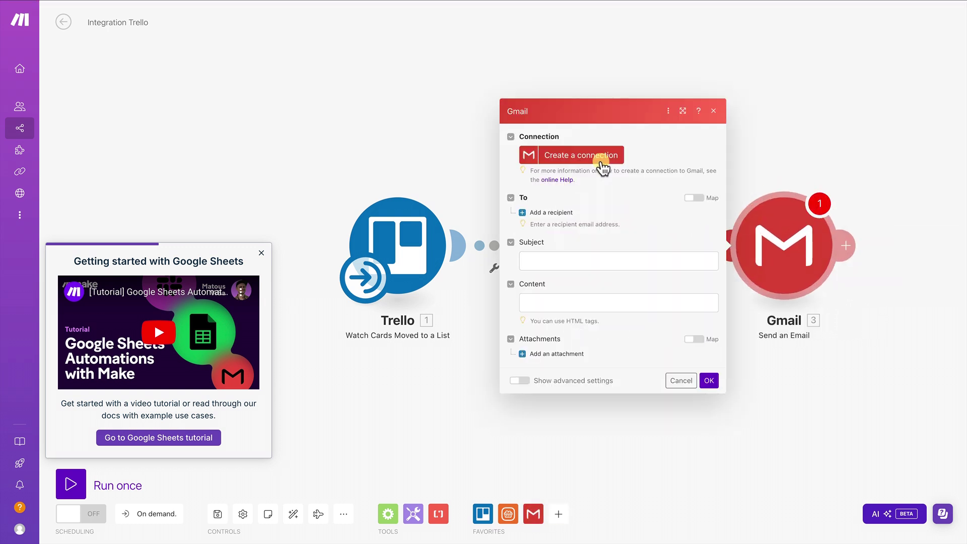
# Step: Dismiss the Sheets tip and authorize 'My Google Restricted connection' for the Gmail module
pyautogui.click(261, 252)
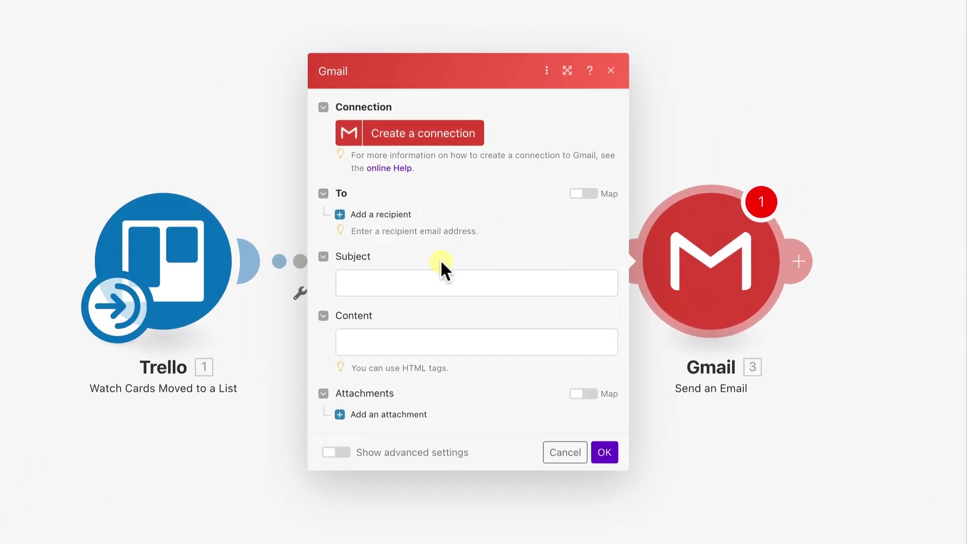
pyautogui.click(413, 137)
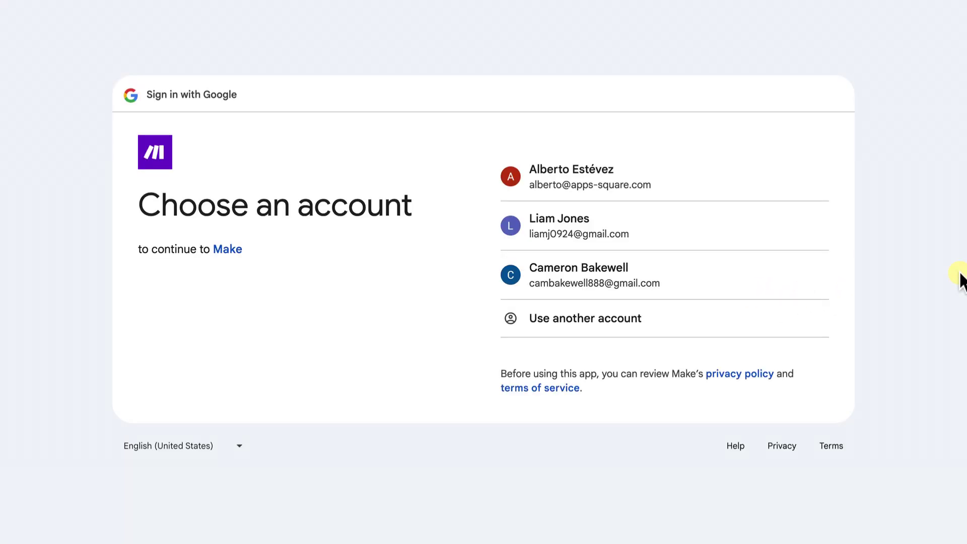
pyautogui.click(592, 176)
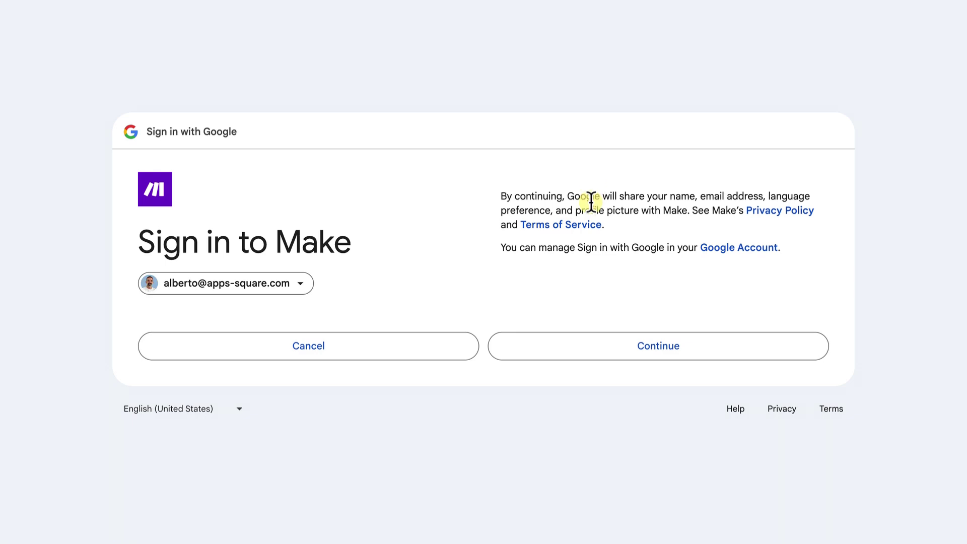
pyautogui.click(597, 343)
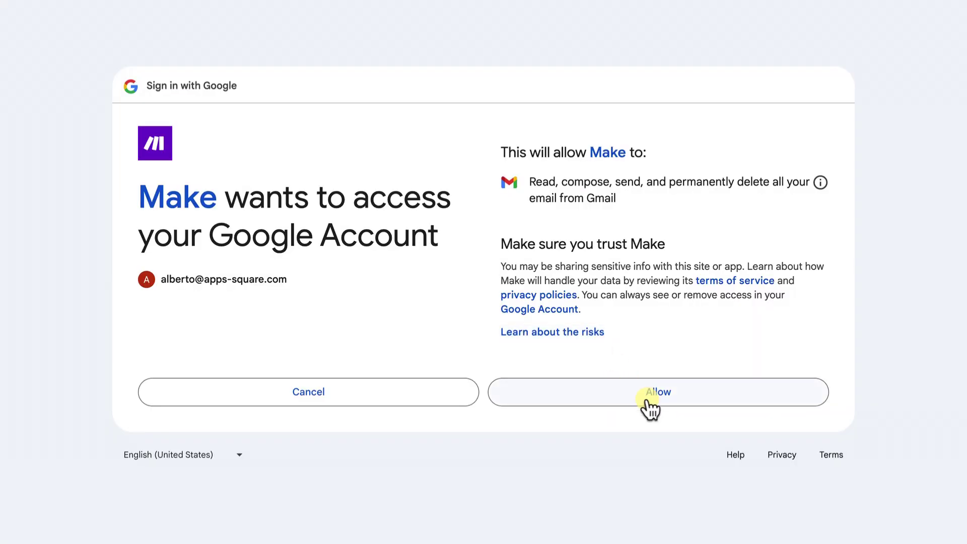
pyautogui.click(650, 407)
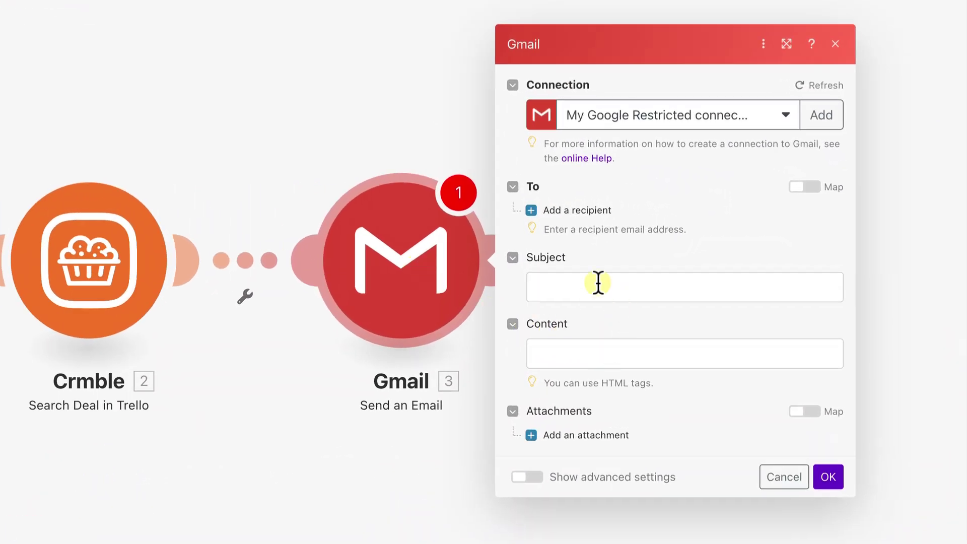
# Step: Set the email recipient to the Crmble contact's email address
pyautogui.click(534, 209)
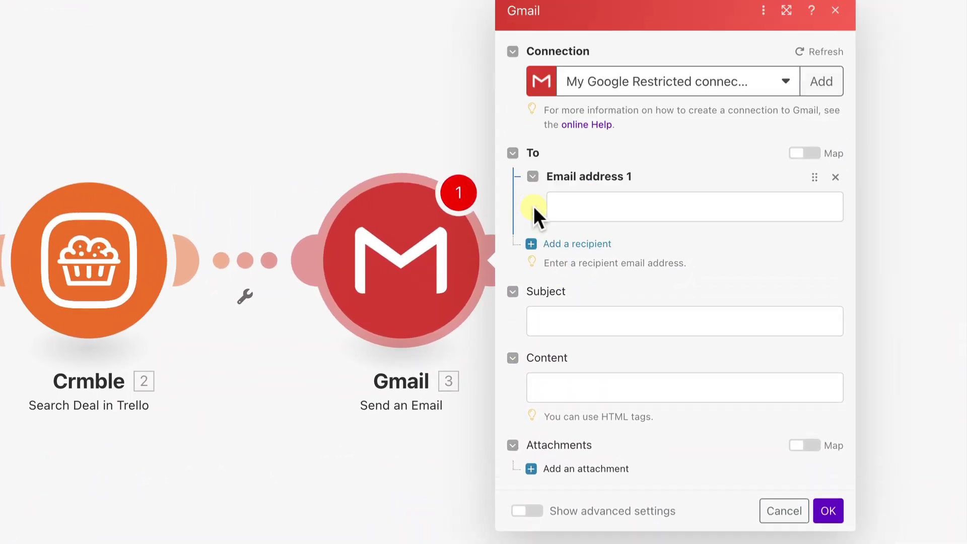
pyautogui.click(582, 205)
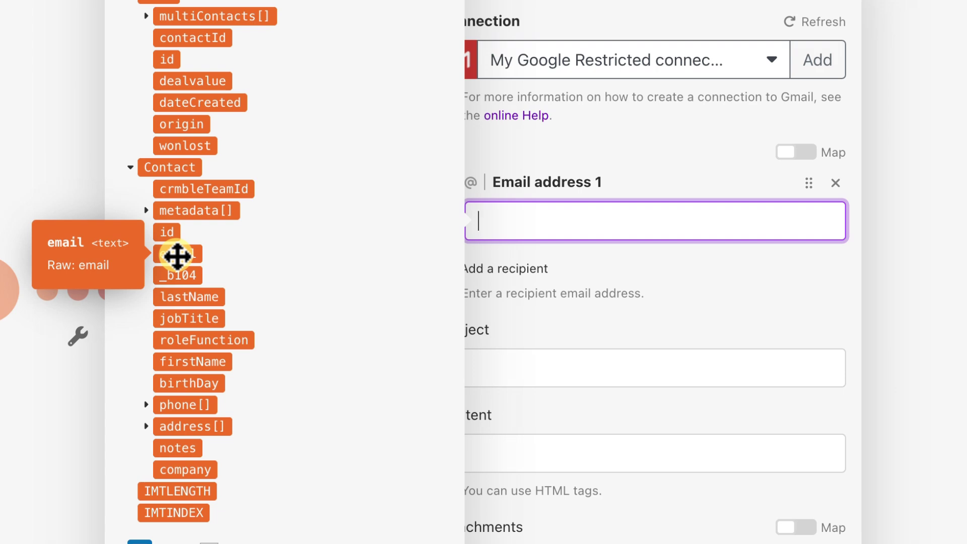
pyautogui.click(177, 256)
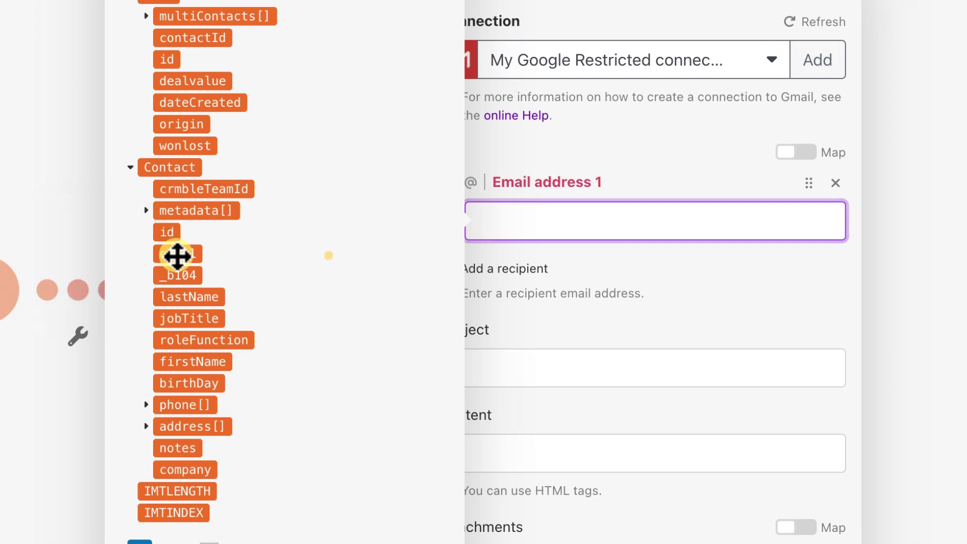
pyautogui.click(596, 256)
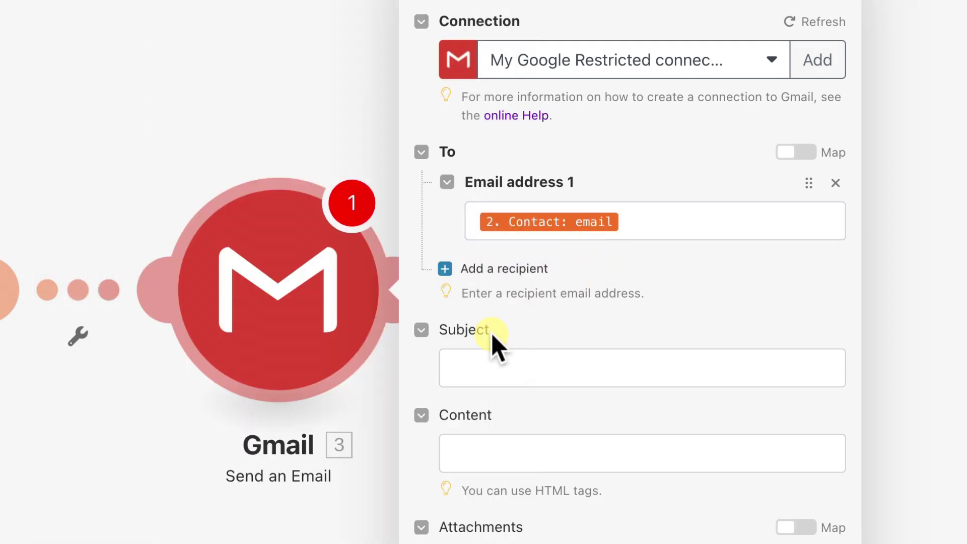
# Step: Set the subject to 'Welcome' followed by the contact's first name
pyautogui.click(465, 363)
pyautogui.write('Welcome')
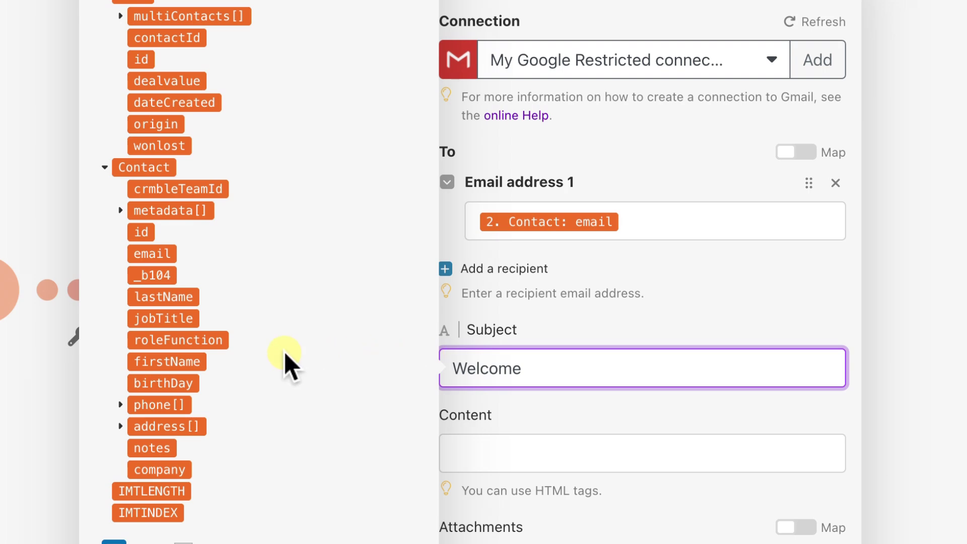
pyautogui.click(170, 362)
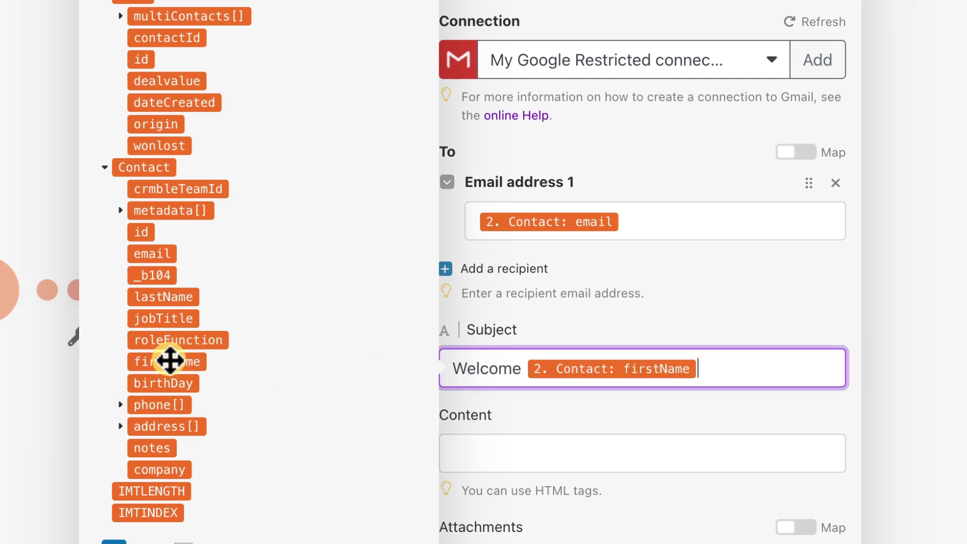
pyautogui.click(473, 446)
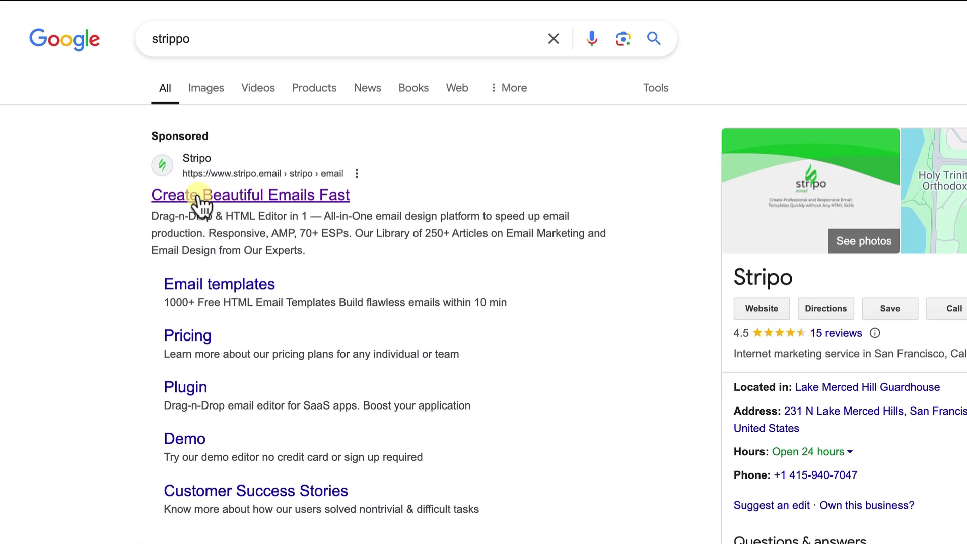
# Step: Open the Stripo 'Create Beautiful Emails Fast' result from the Google search
pyautogui.click(200, 195)
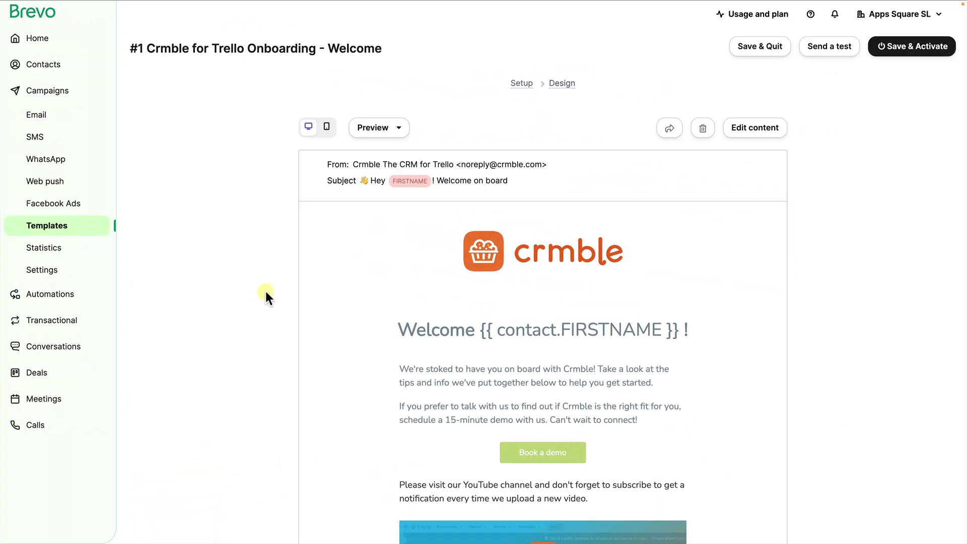
# Step: Copy the welcome template's full HTML code from Brevo's Preview > View the HTML code
pyautogui.click(400, 130)
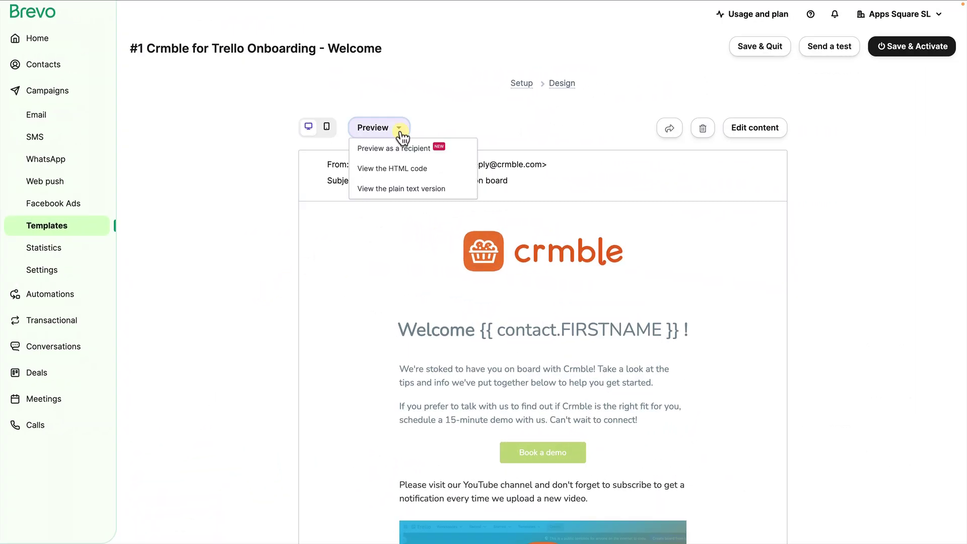
pyautogui.click(400, 174)
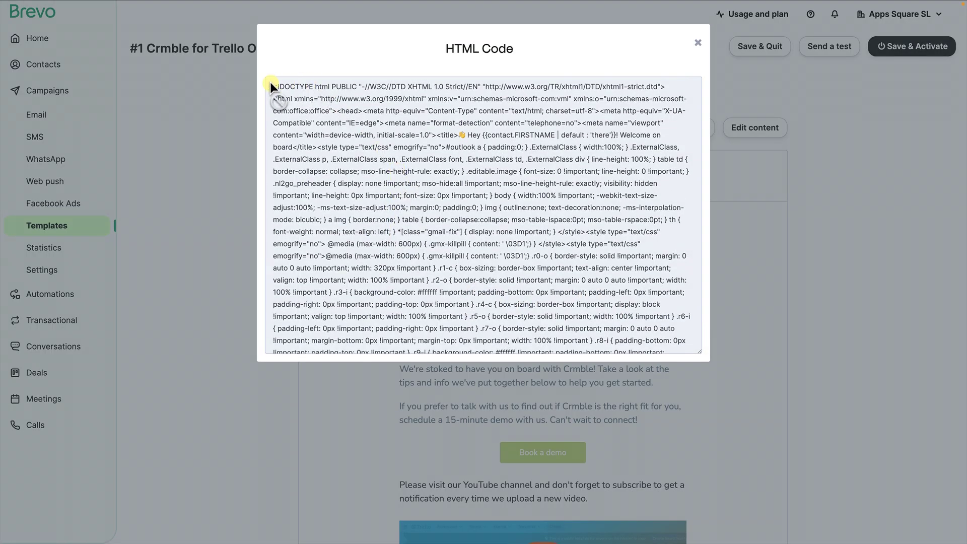
pyautogui.moveTo(270, 83); pyautogui.dragTo(678, 388)
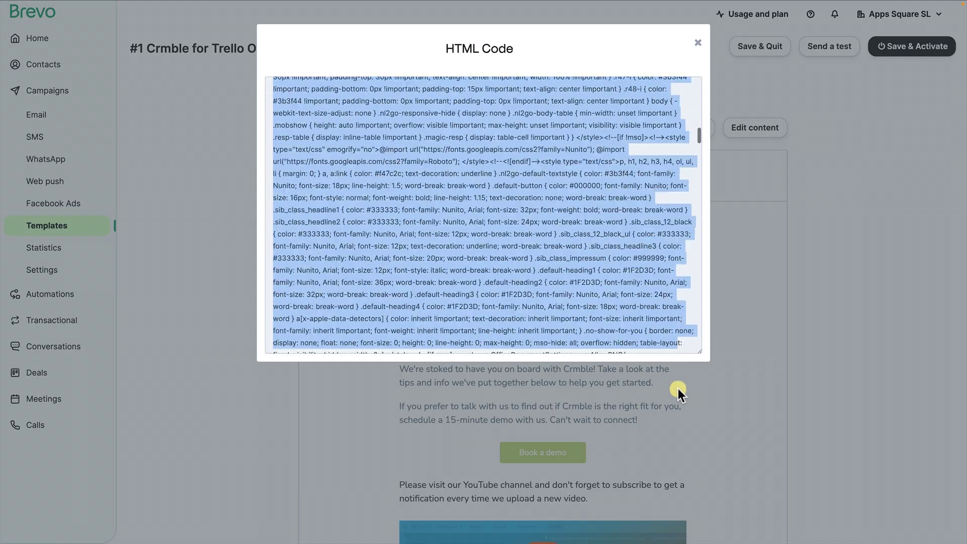
pyautogui.moveTo(678, 388); pyautogui.dragTo(516, 332)
pyautogui.rightClick(502, 331)
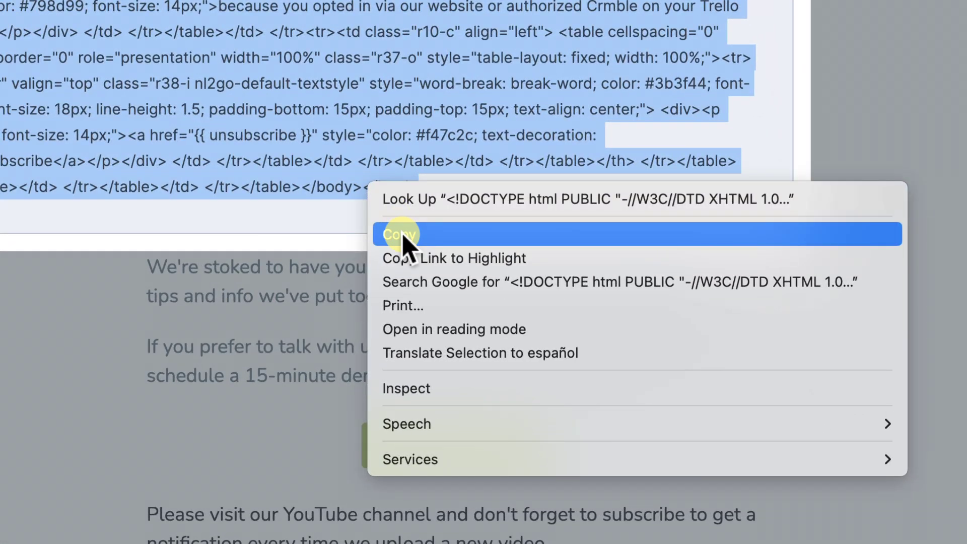
pyautogui.click(403, 235)
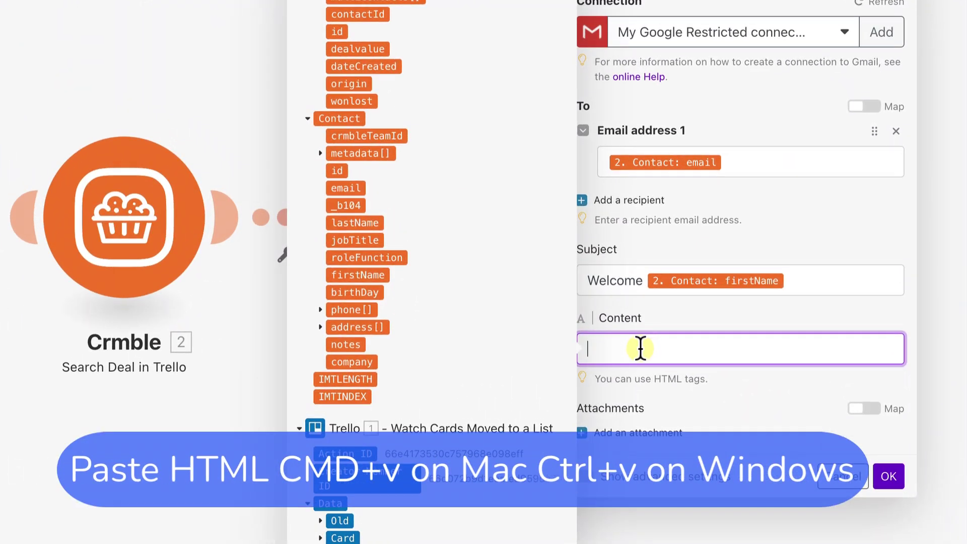
# Step: Paste the welcome HTML, replace the FIRSTNAME placeholder with Contact: firstName after 'Hey', and save
pyautogui.hotkey('ctrl', 'v')
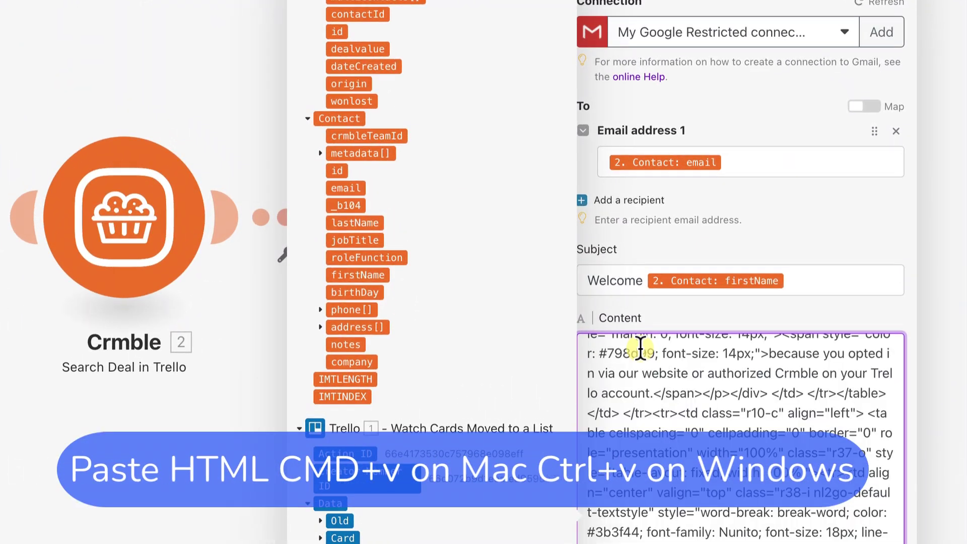
pyautogui.scroll(-3, 733, 495)
pyautogui.scroll(-3, 733, 494)
pyautogui.scroll(-3, 733, 495)
pyautogui.scroll(-2, 736, 496)
pyautogui.scroll(-3, 734, 496)
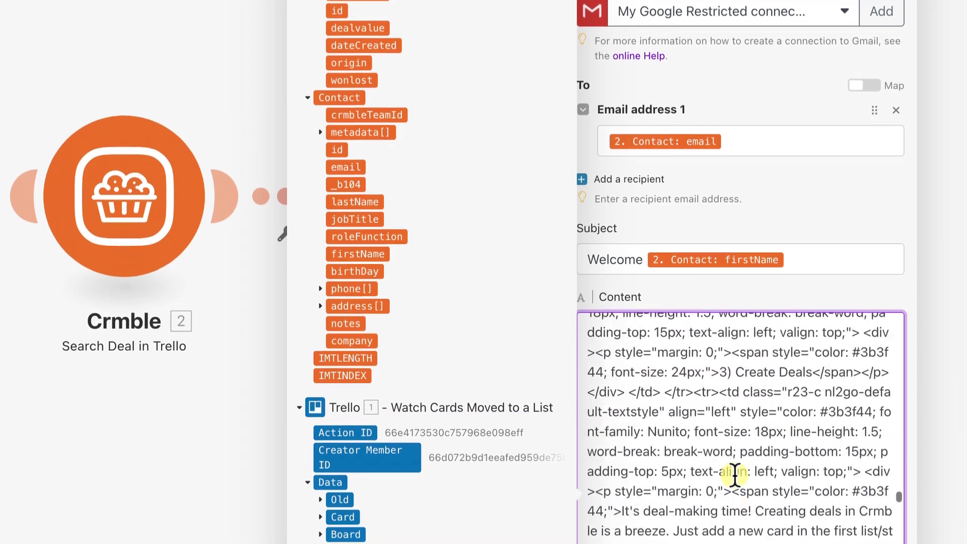
pyautogui.scroll(-3, 734, 471)
pyautogui.scroll(-3, 734, 443)
pyautogui.scroll(-2, 734, 408)
pyautogui.scroll(-2, 733, 363)
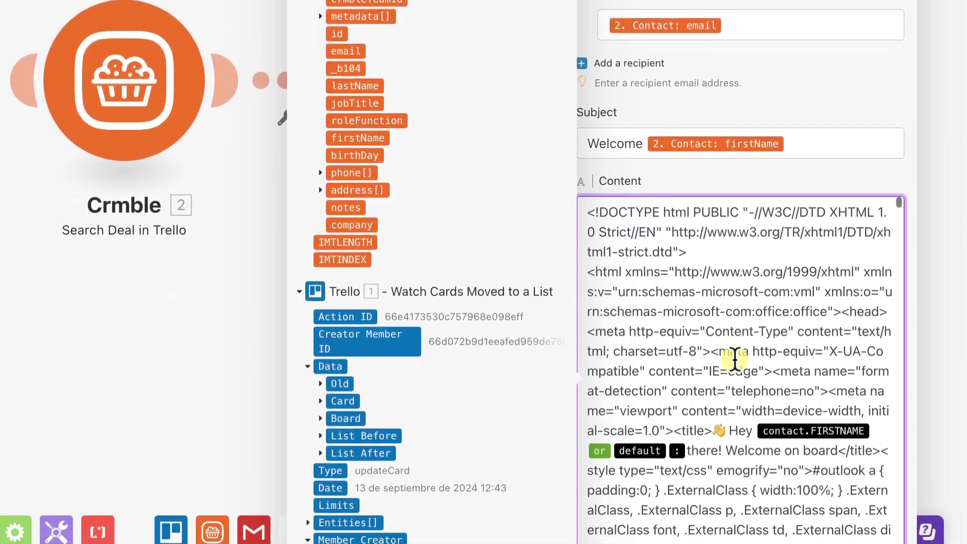
pyautogui.scroll(-1, 737, 340)
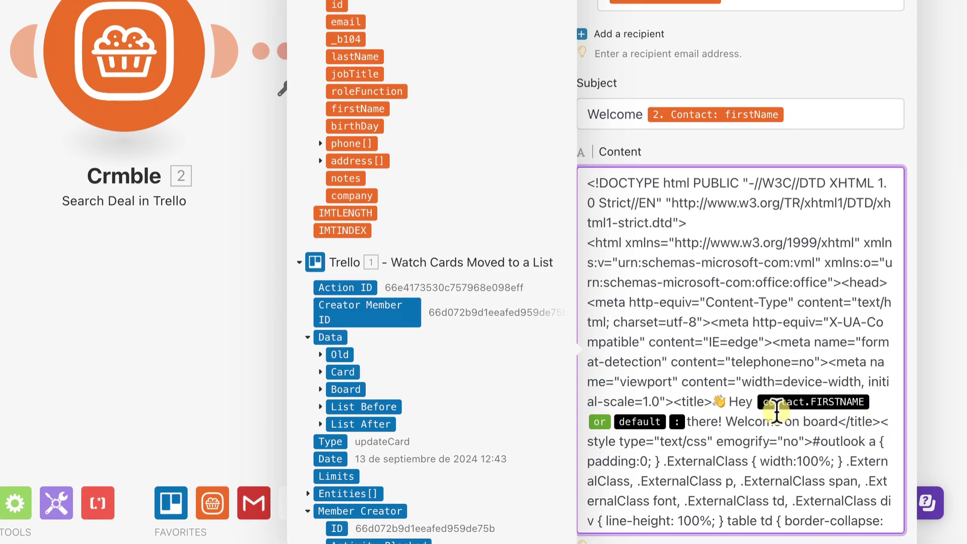
pyautogui.scroll(-2, 772, 405)
pyautogui.press('BackSpace')
pyautogui.press('BackSpace')
pyautogui.press('BackSpace')
pyautogui.press('BackSpace')
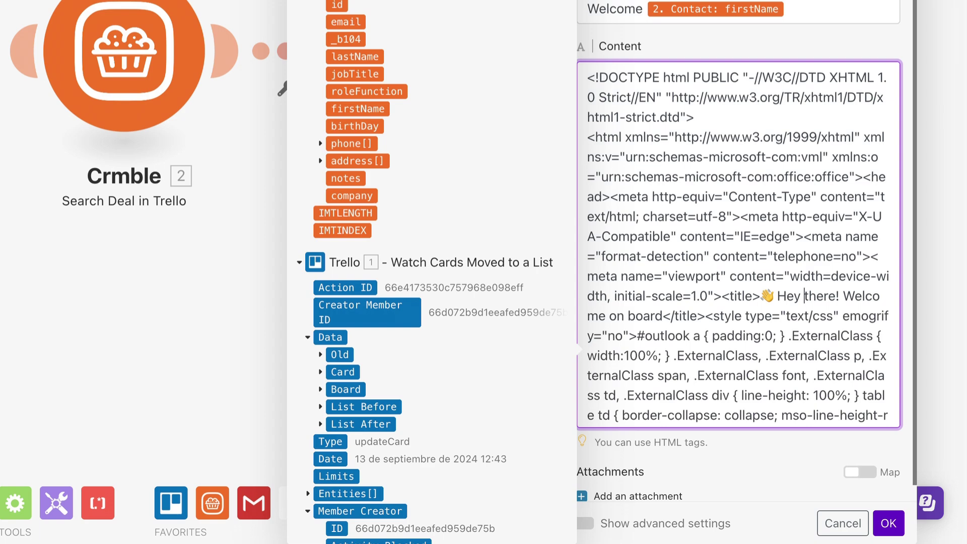
pyautogui.click(354, 108)
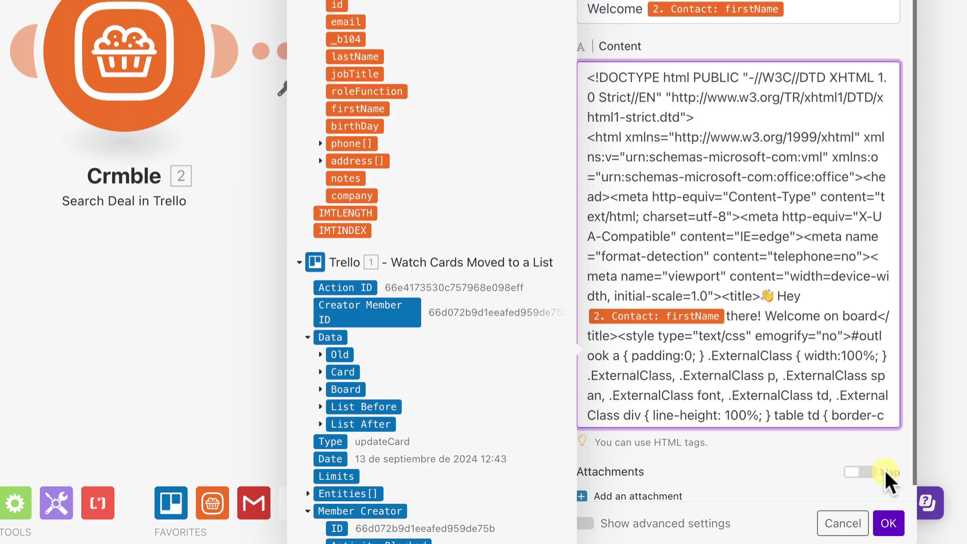
pyautogui.click(890, 524)
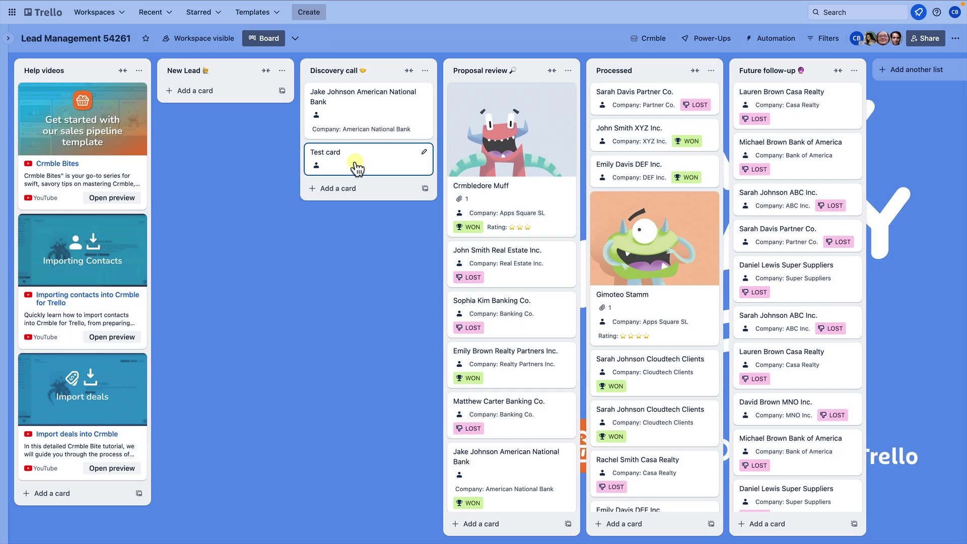
# Step: Update the Test card's Crmble contact and drag the card into Proposal review
pyautogui.click(355, 167)
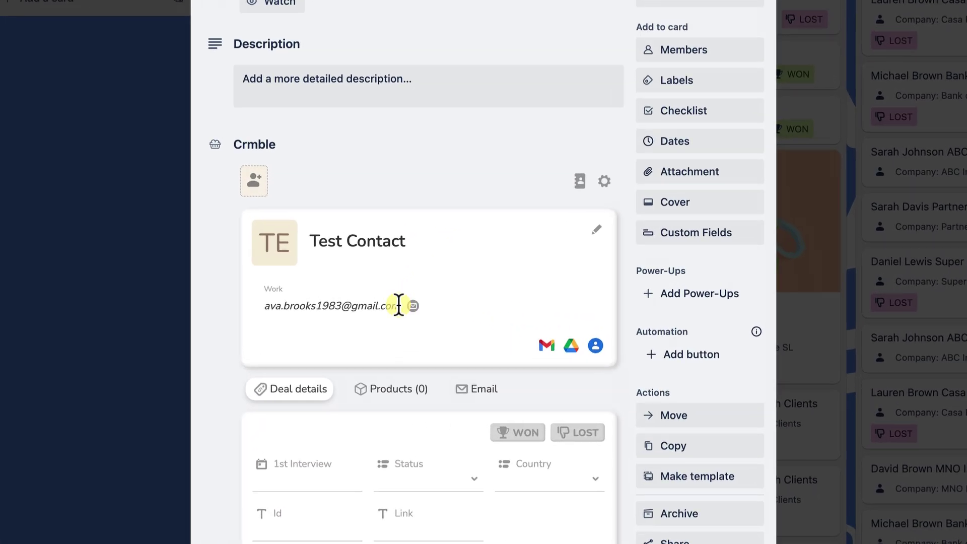
pyautogui.moveTo(411, 301); pyautogui.dragTo(293, 302)
pyautogui.scroll(-2, 587, 214)
pyautogui.click(596, 127)
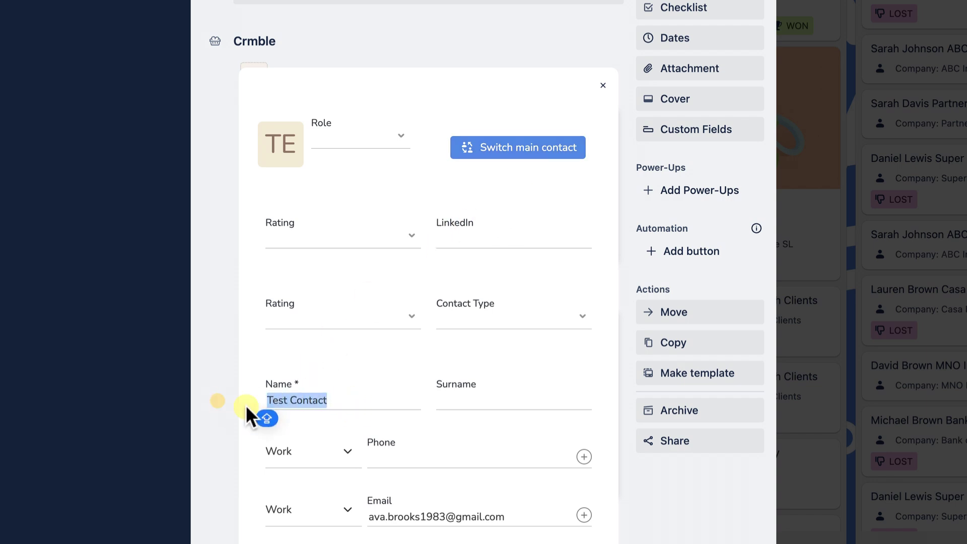
pyautogui.scroll(-1, 424, 420)
pyautogui.scroll(-4, 423, 421)
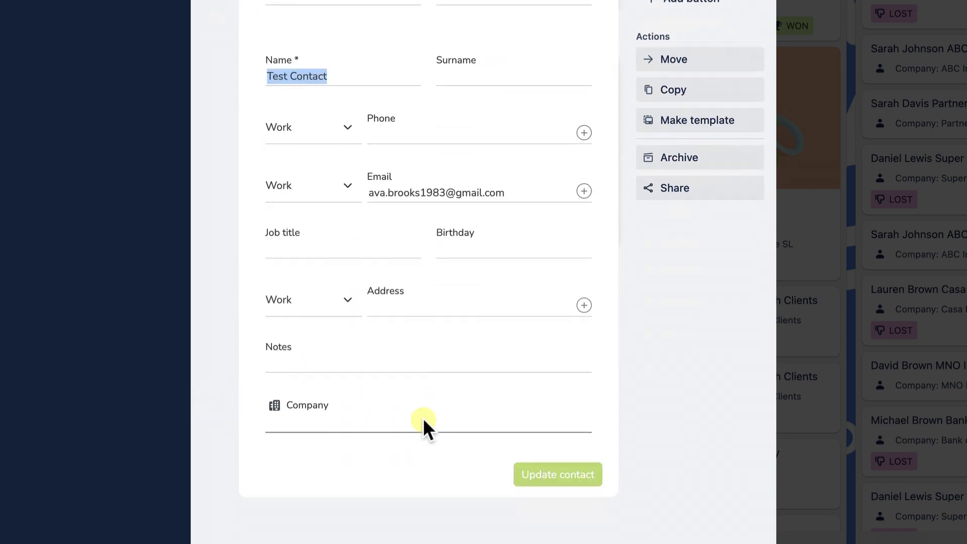
pyautogui.scroll(-1, 423, 426)
pyautogui.click(540, 397)
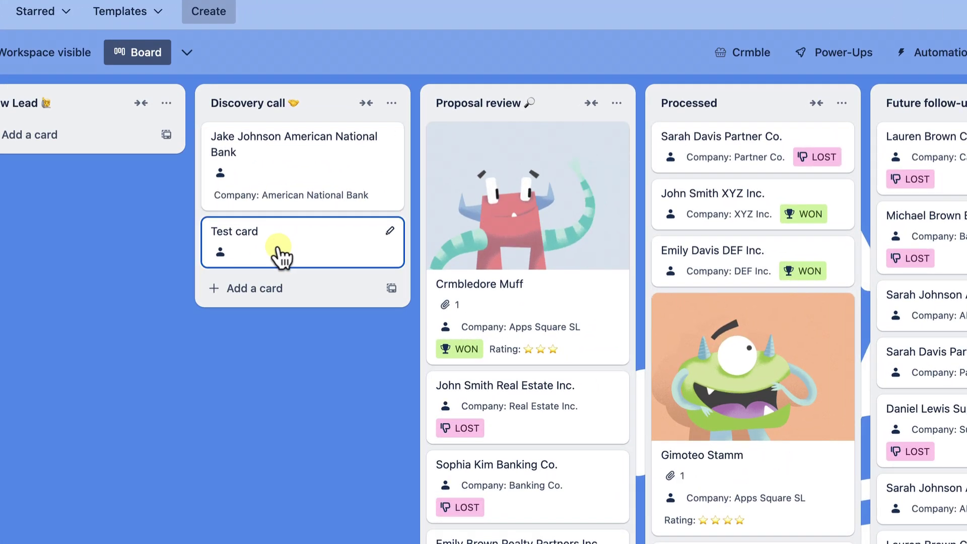
pyautogui.moveTo(285, 253); pyautogui.dragTo(506, 139)
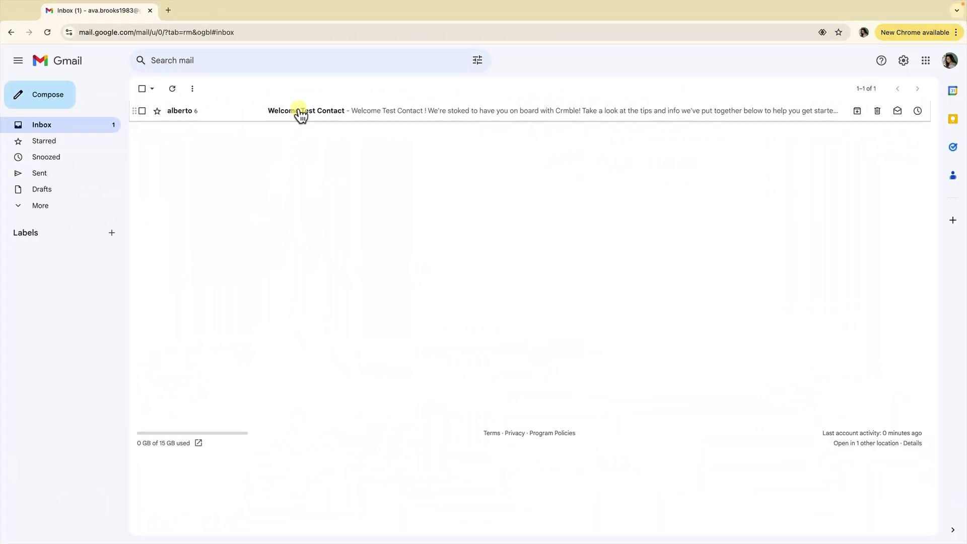
# Step: Check the signed-in Google account and highlight the personalized 'Welcome Test Contact' heading
pyautogui.click(949, 61)
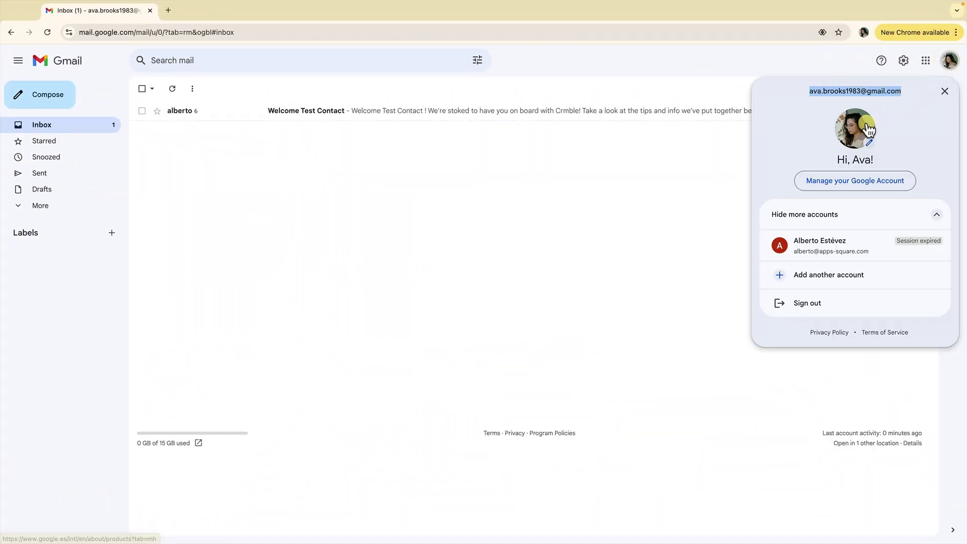
pyautogui.click(691, 136)
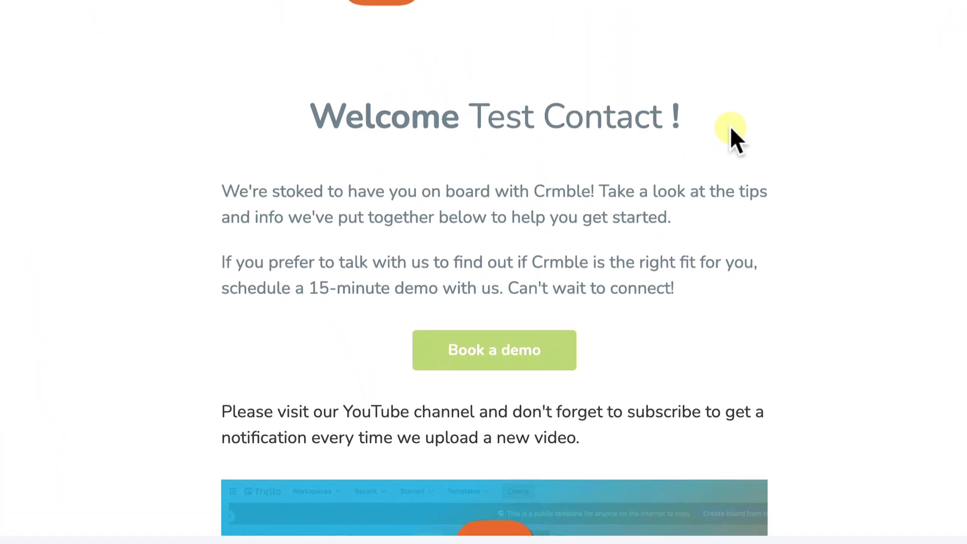
pyautogui.moveTo(728, 126); pyautogui.dragTo(162, 69)
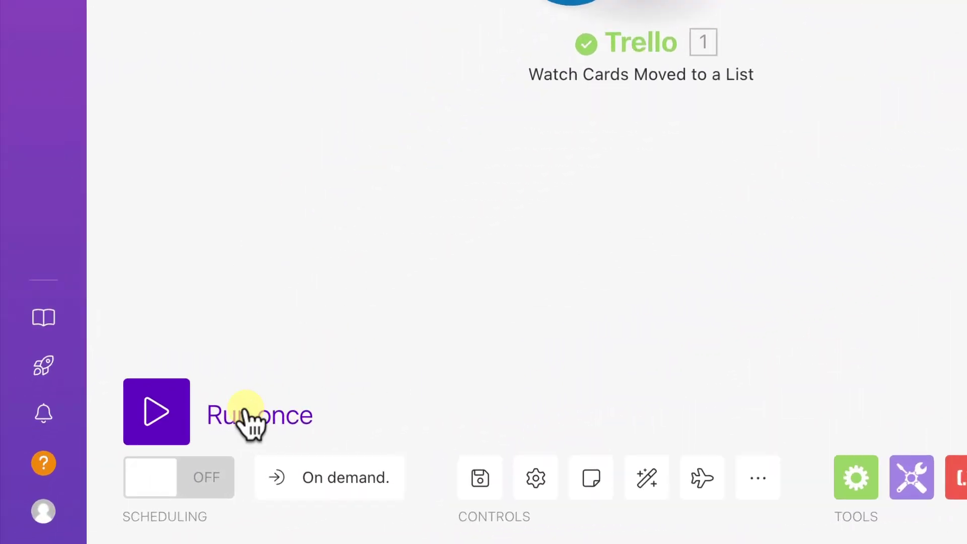
pyautogui.click(167, 488)
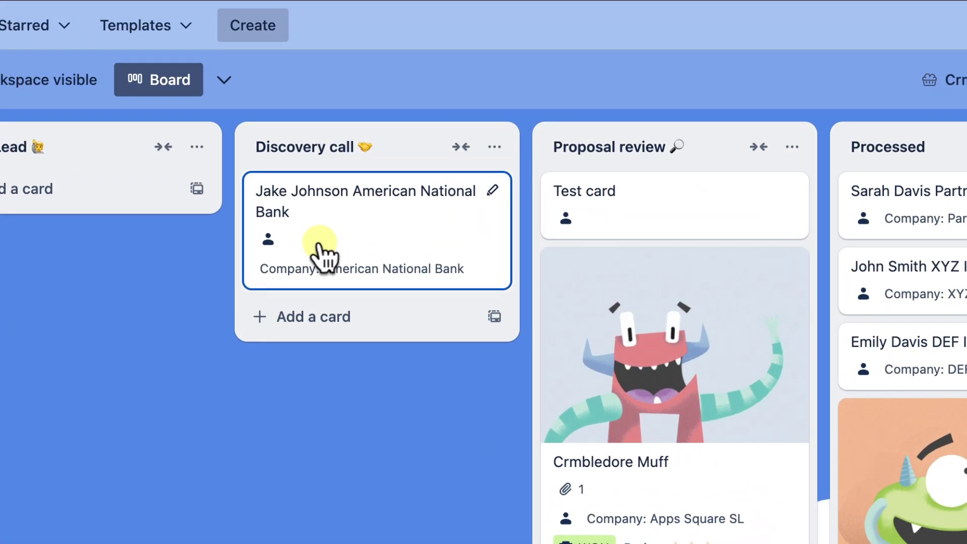
pyautogui.moveTo(325, 227); pyautogui.dragTo(643, 197)
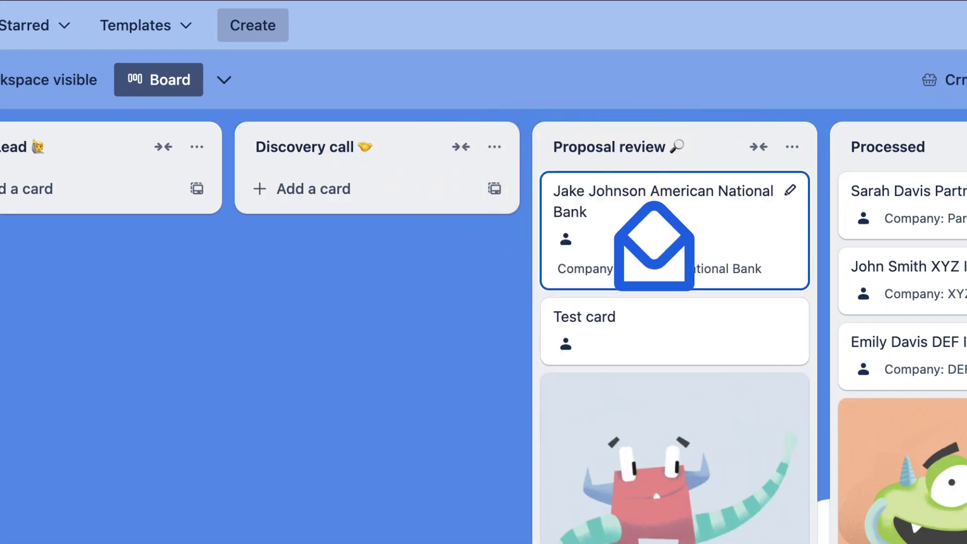